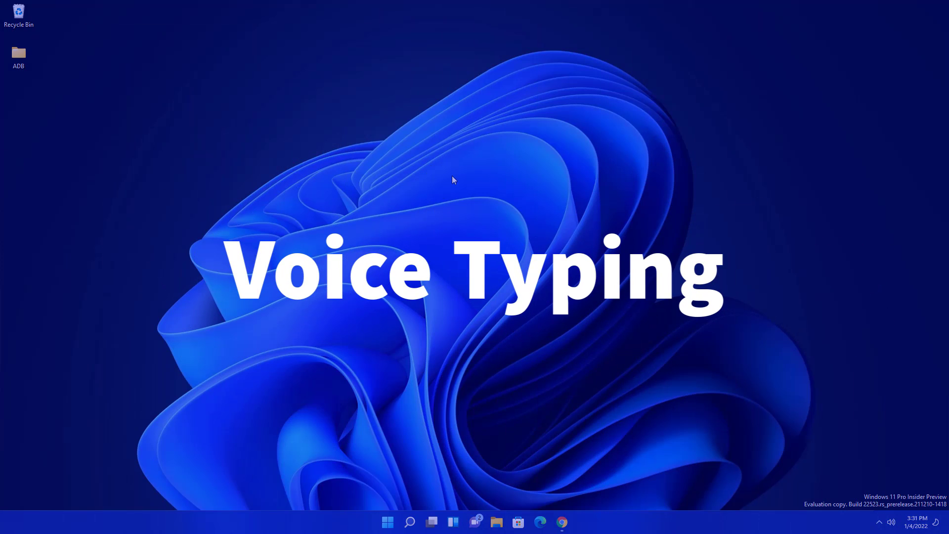
- Try to start voice typing on the desktop with no text box selected
left_click(562, 522)
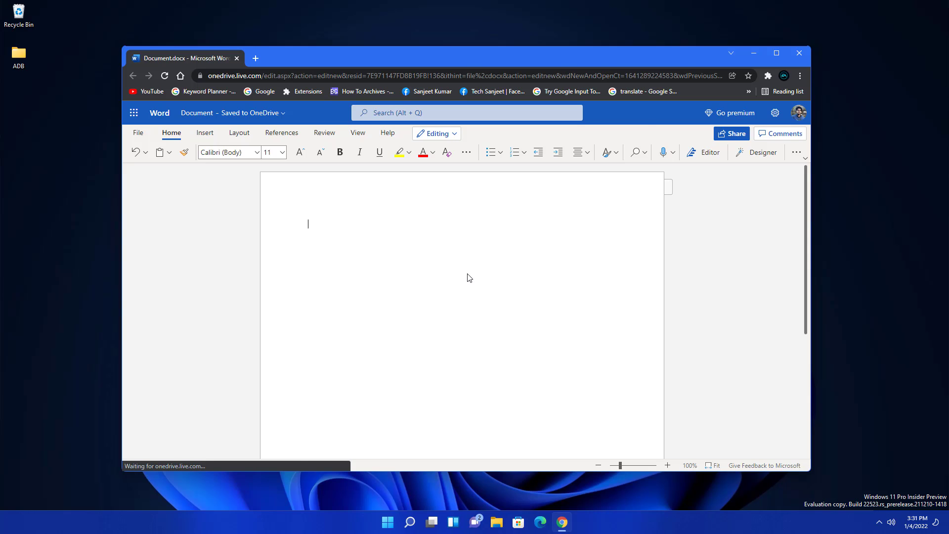
key("super+d")
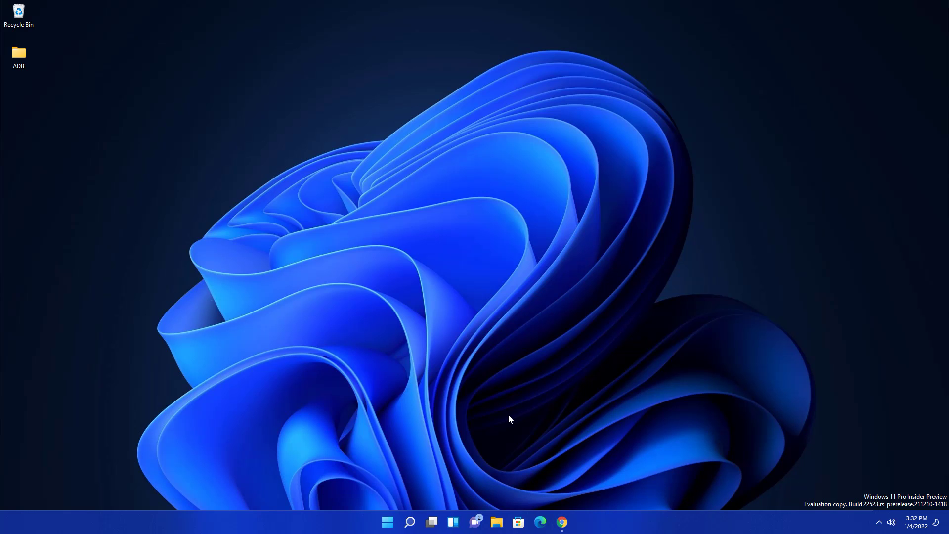
key("super+h")
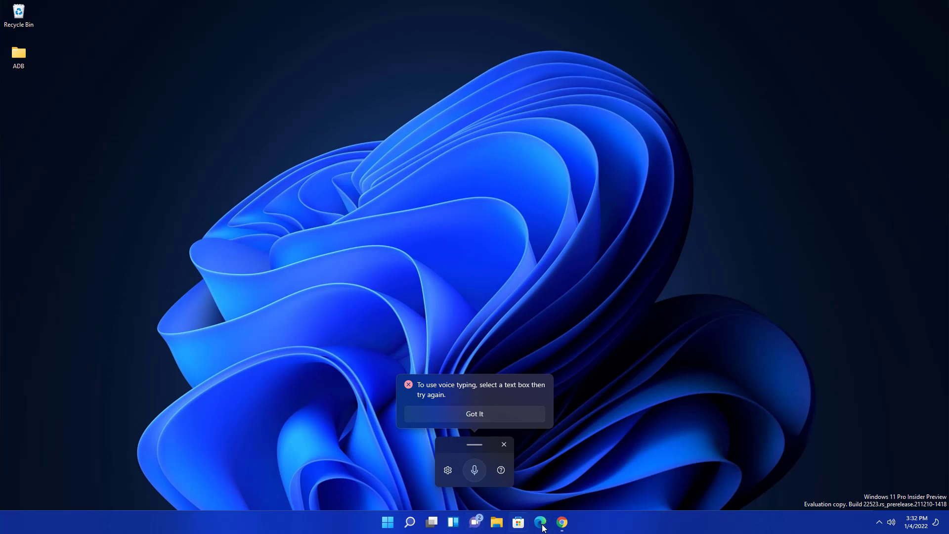
- Switch to Chrome and dictate a short paragraph into the blank Word document with voice typing, ending the voice typing session when done
left_click(562, 524)
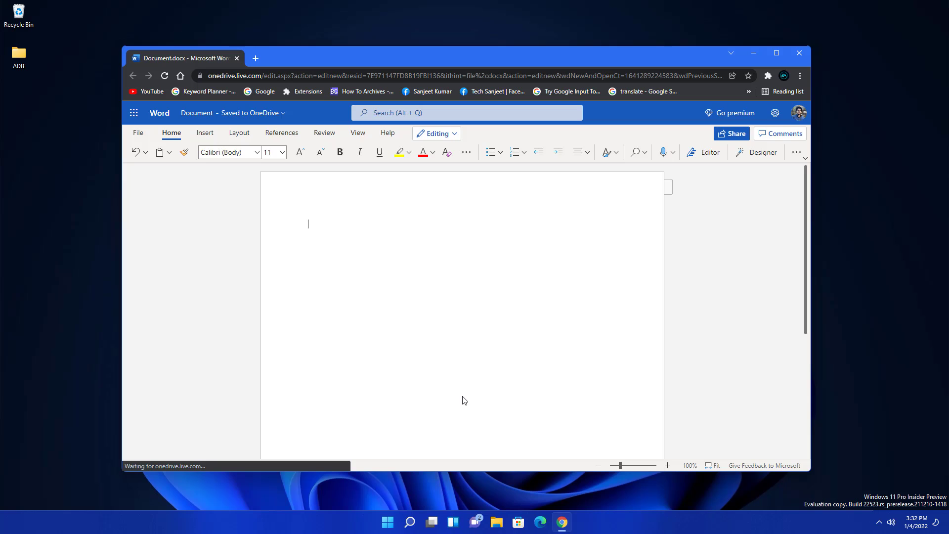
key("super+h")
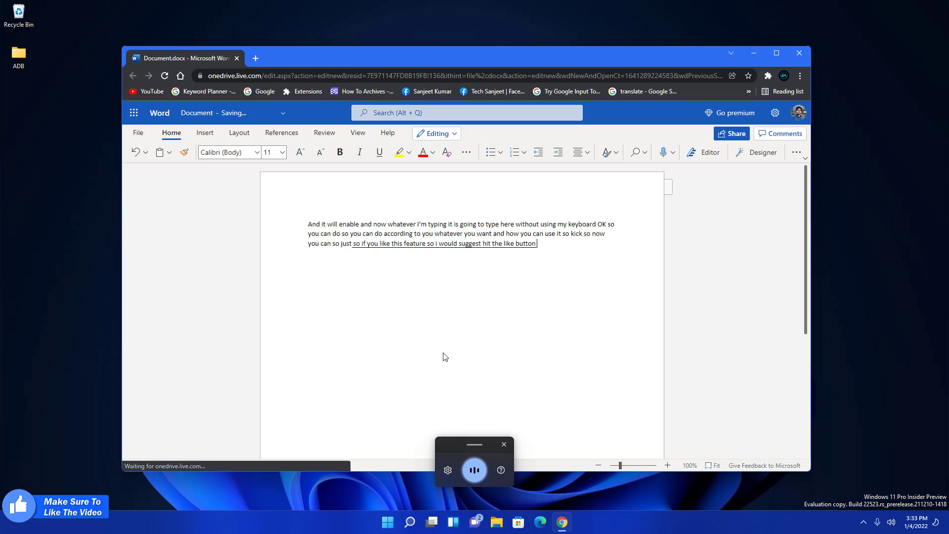
key("ctrl+a")
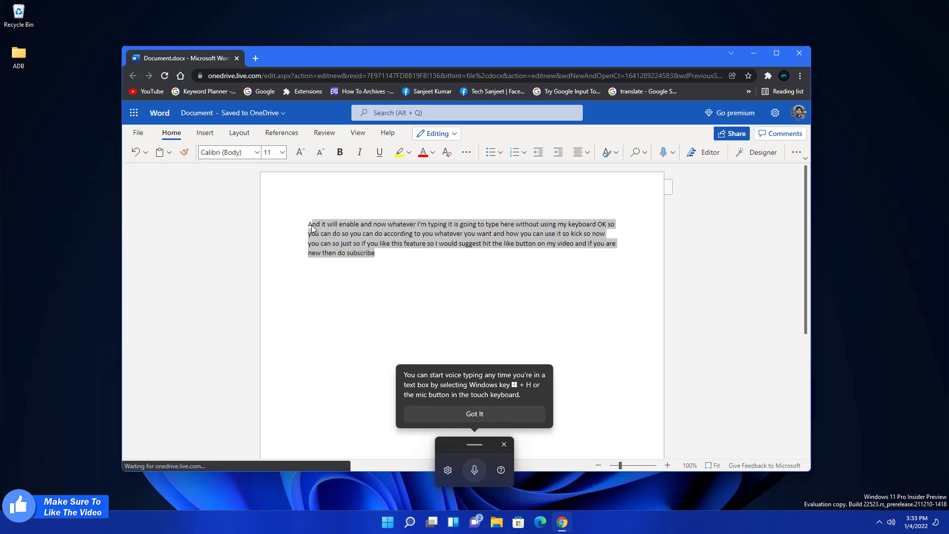
left_click(379, 254)
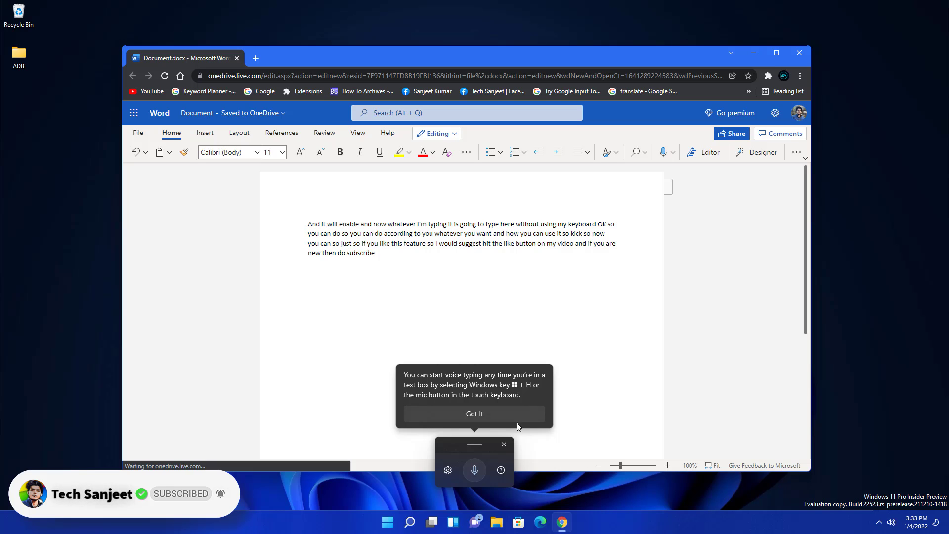
left_click(504, 445)
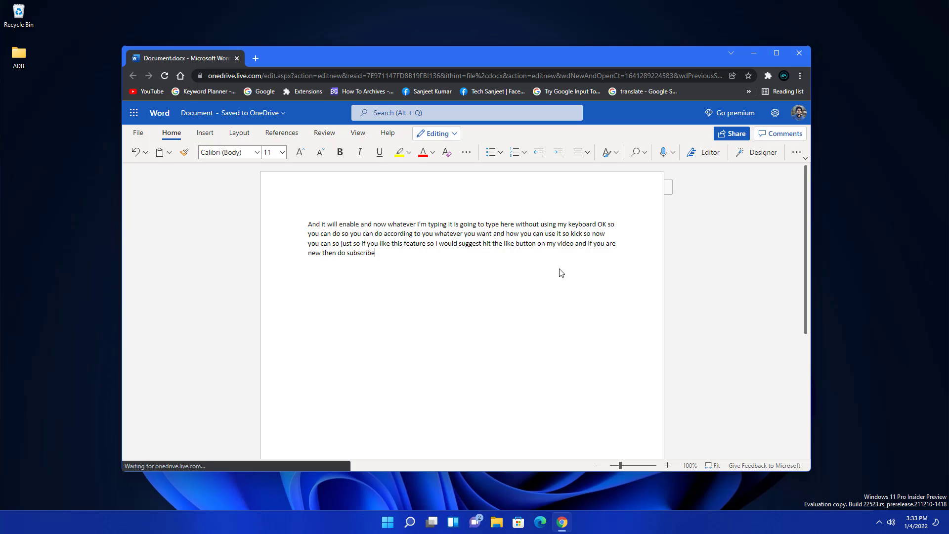
left_click(753, 52)
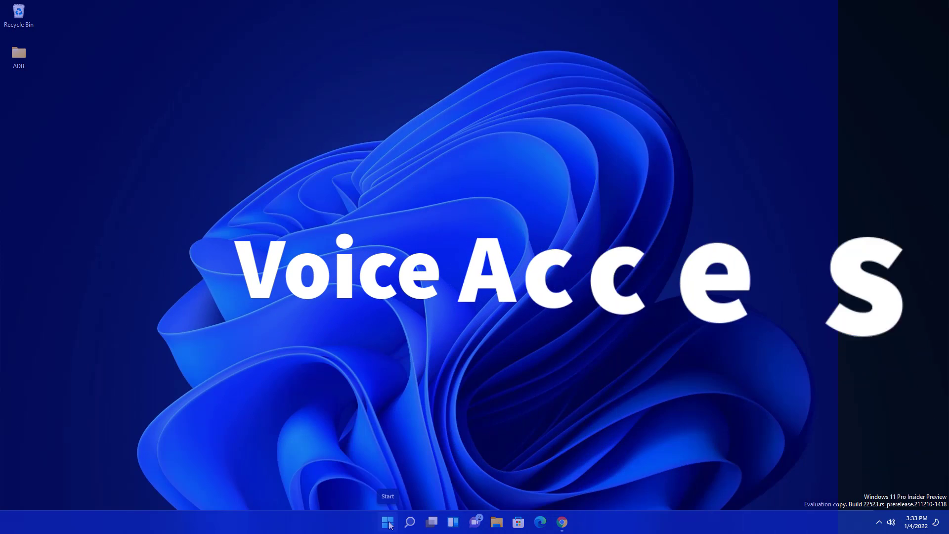
- Turn on Voice access in the Accessibility speech settings and wake its microphone from the desktop
left_click(388, 522)
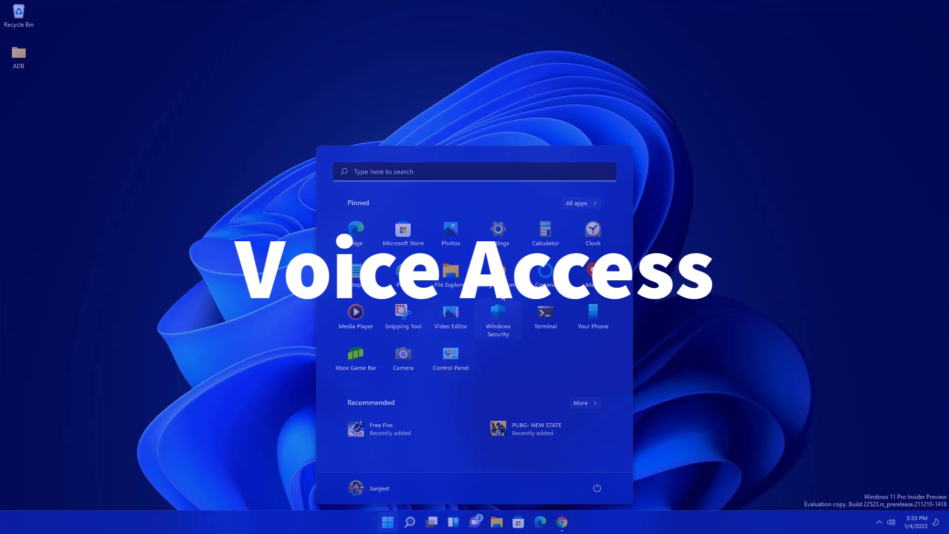
left_click(508, 236)
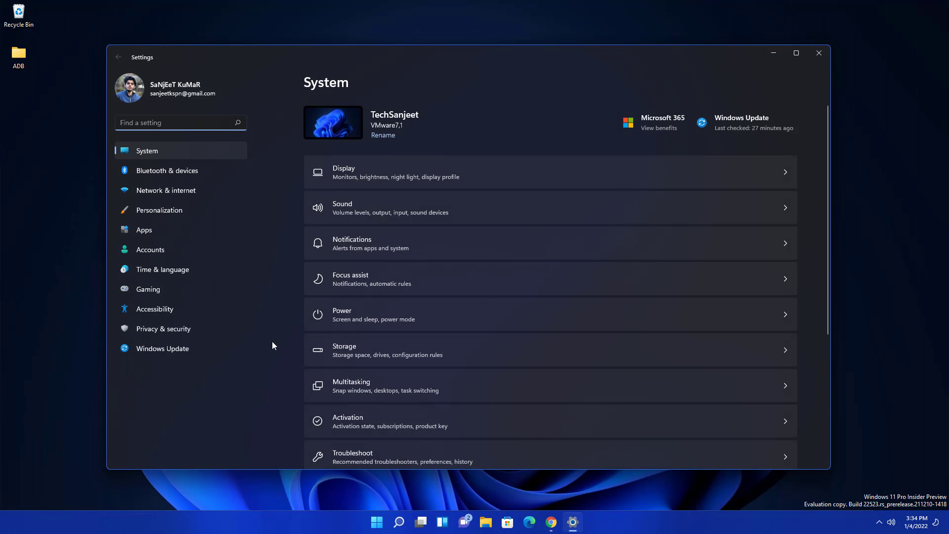
left_click(191, 308)
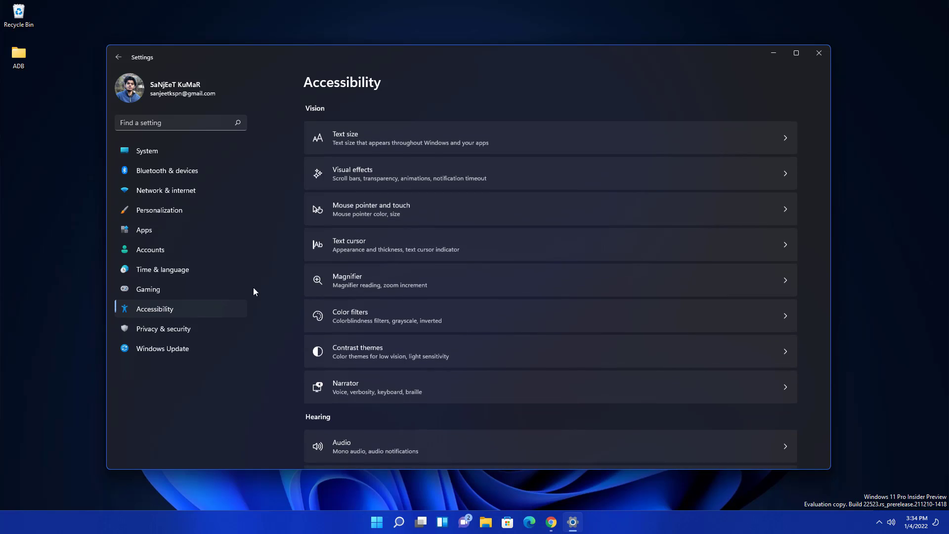
scroll(481, 346, "down", 3)
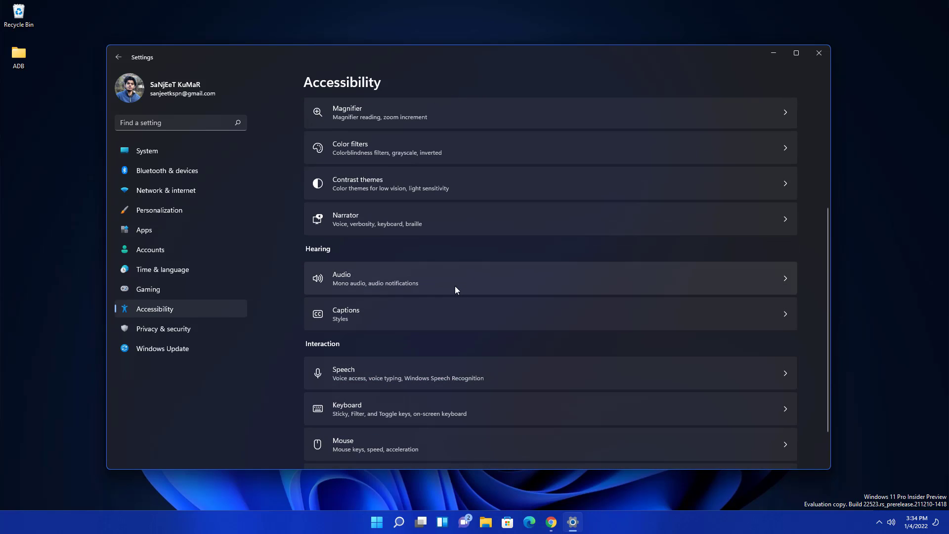
left_click(439, 378)
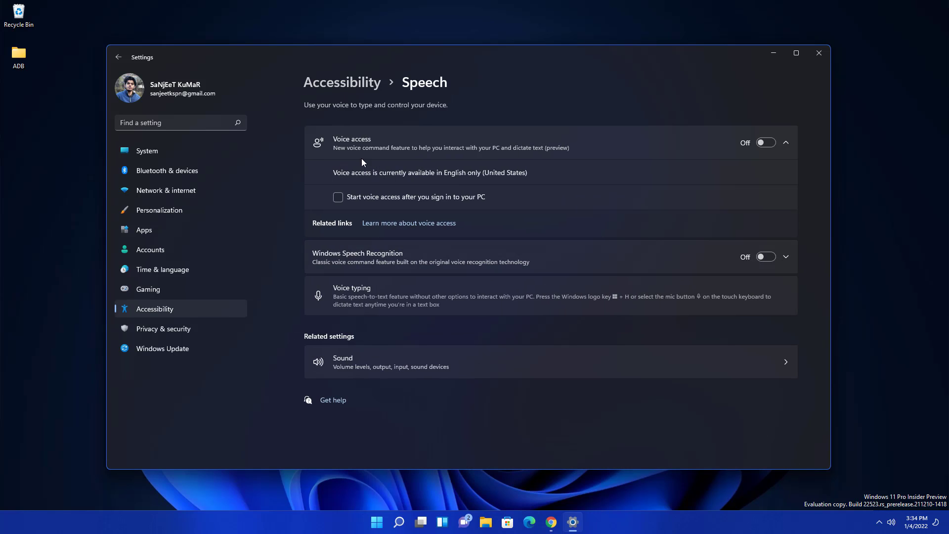
left_click(766, 144)
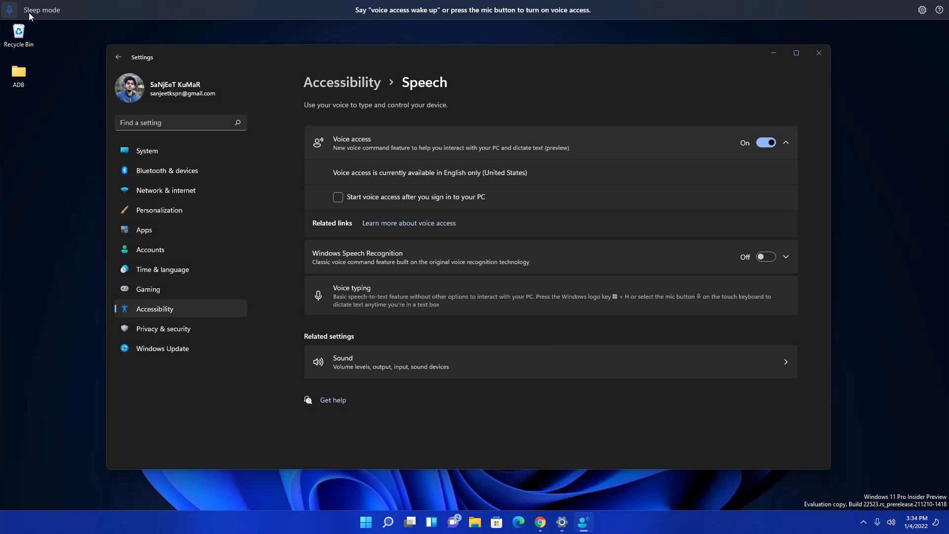
key("super+d")
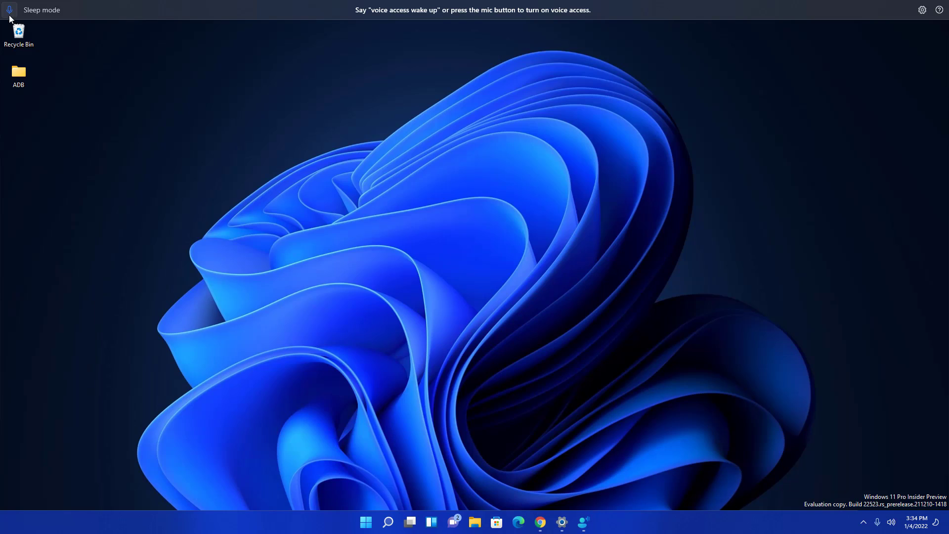
left_click(9, 11)
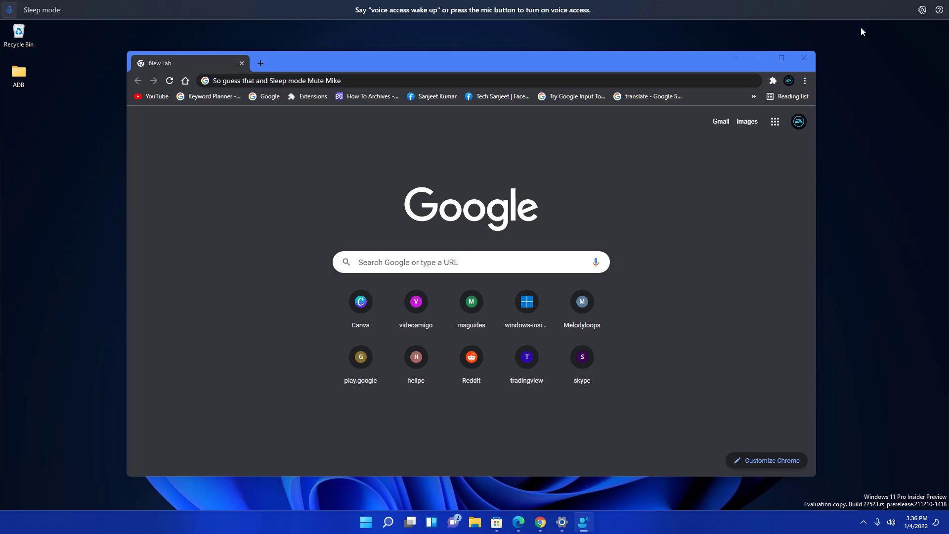
- Turn off voice access from its own settings and bring up the Settings window
left_click(921, 11)
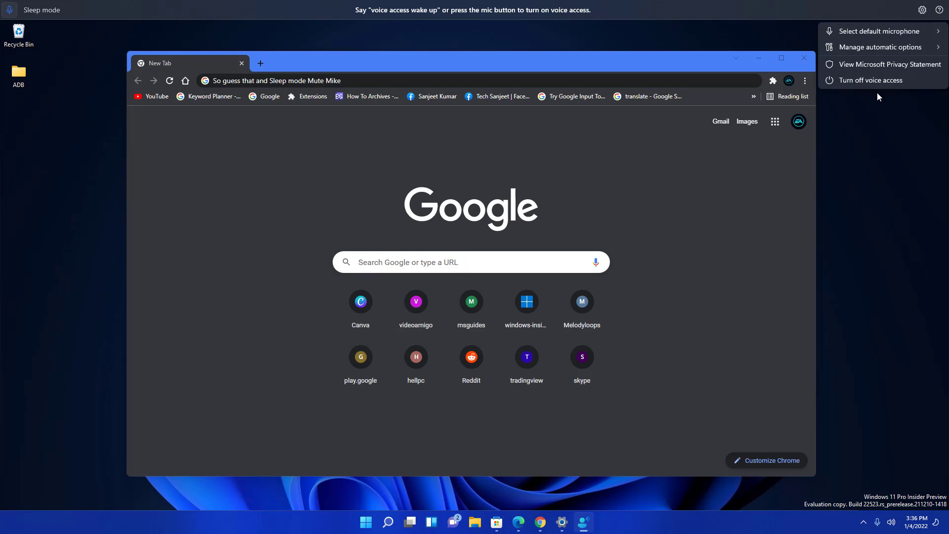
left_click(864, 80)
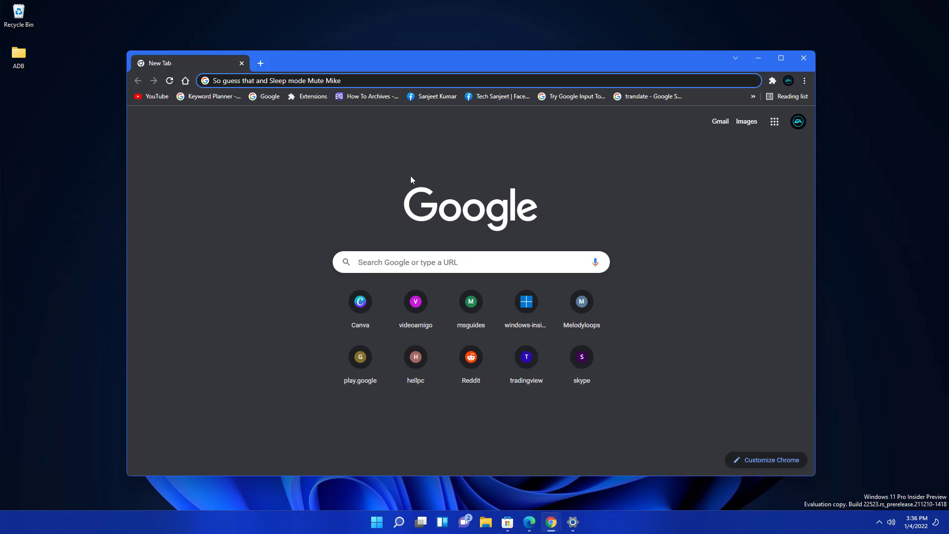
left_click(572, 522)
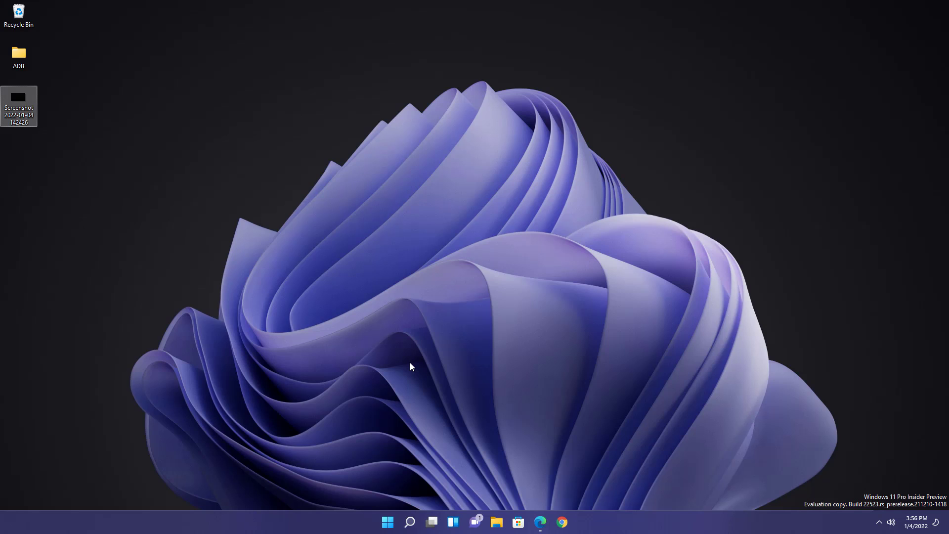
- Launch the Instagram Android app, move its window to the right half of the desktop and open the profile page
left_click(387, 522)
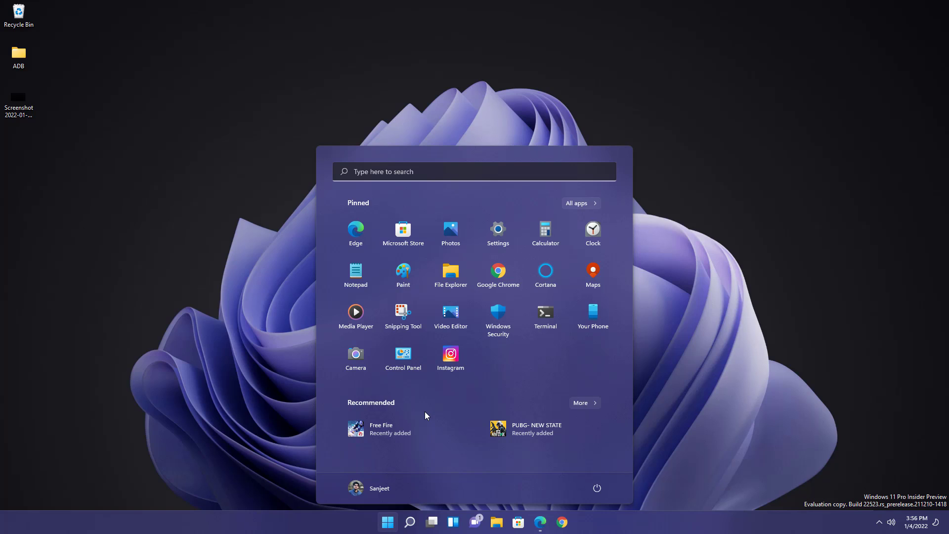
left_click(455, 366)
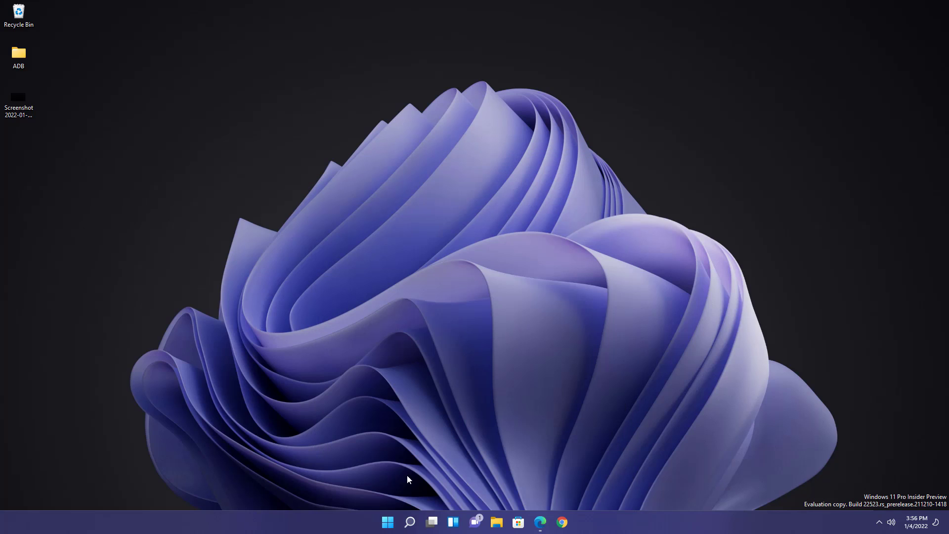
left_click(390, 524)
left_click(460, 362)
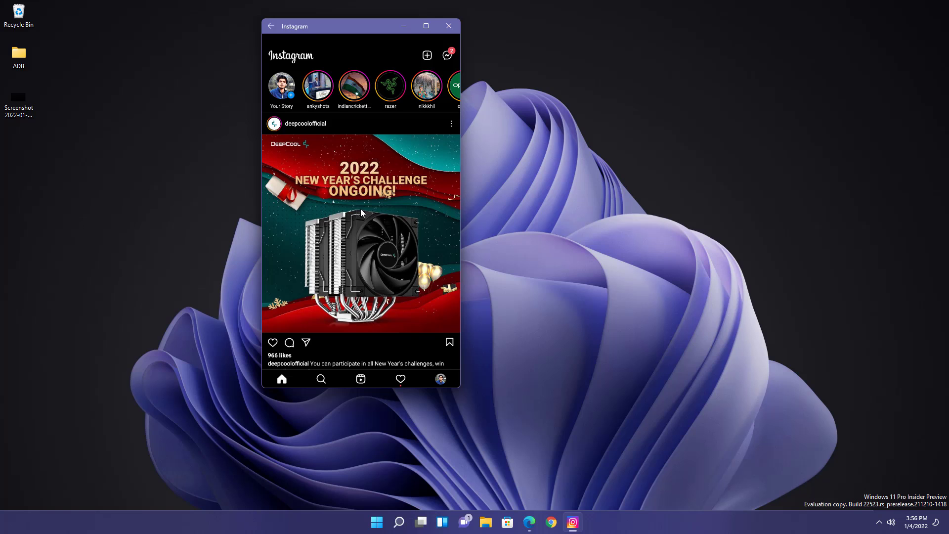
left_click_drag(315, 31, 590, 63)
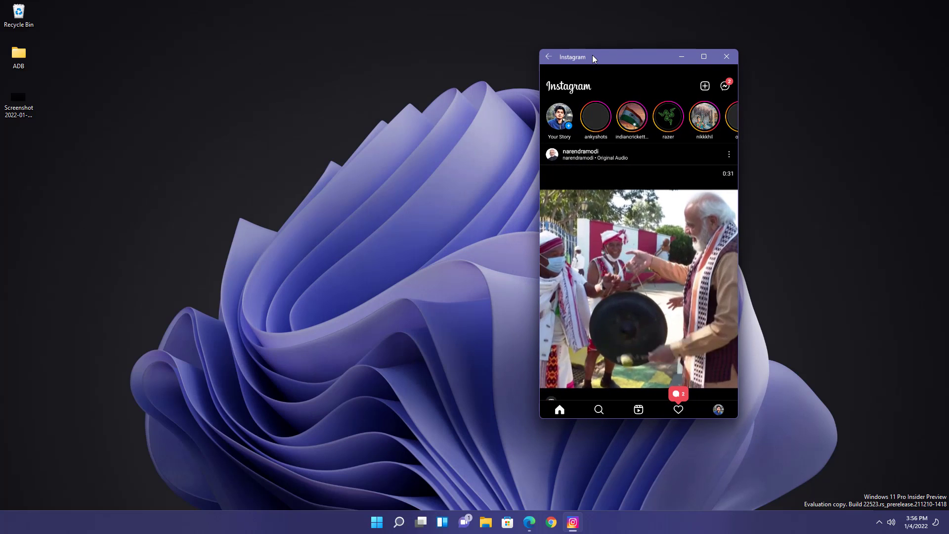
left_click(717, 410)
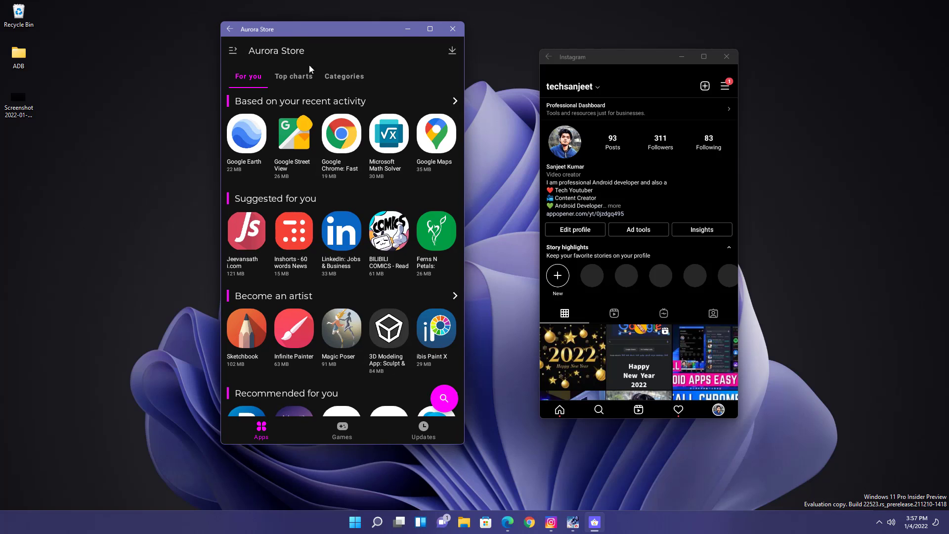
- Browse the recommended apps and games in Aurora Store, and close the Aurora Store and Instagram windows
scroll(337, 228, "down", 3)
scroll(346, 188, "up", 3)
scroll(398, 260, "down", 2)
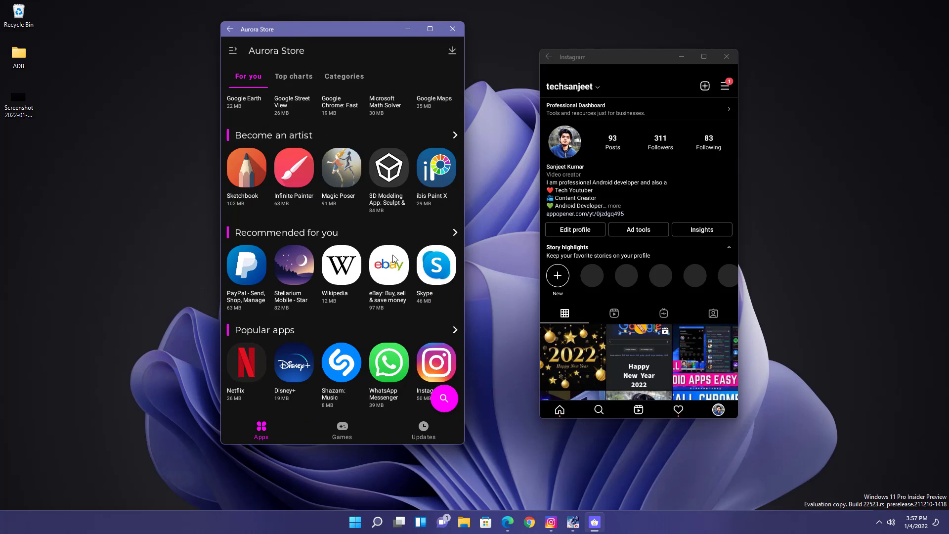
scroll(389, 259, "down", 1)
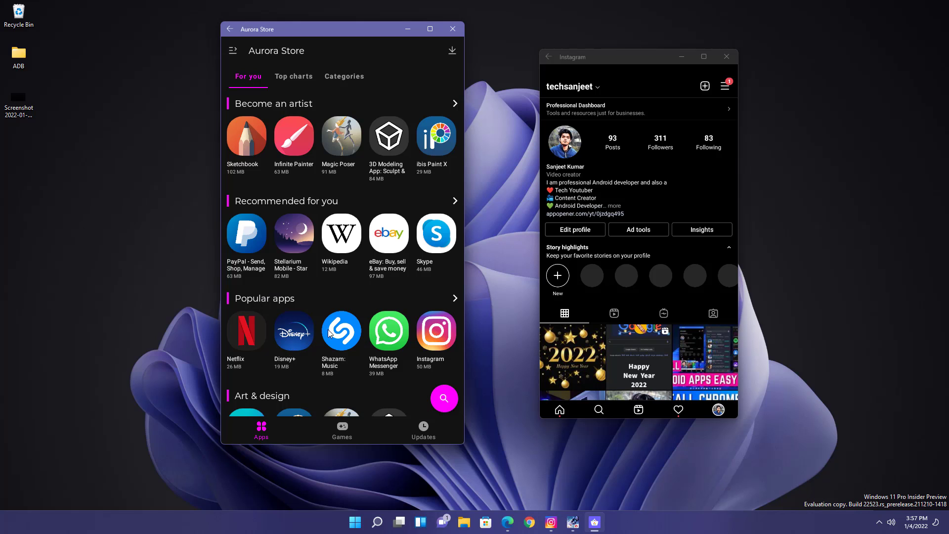
left_click(346, 429)
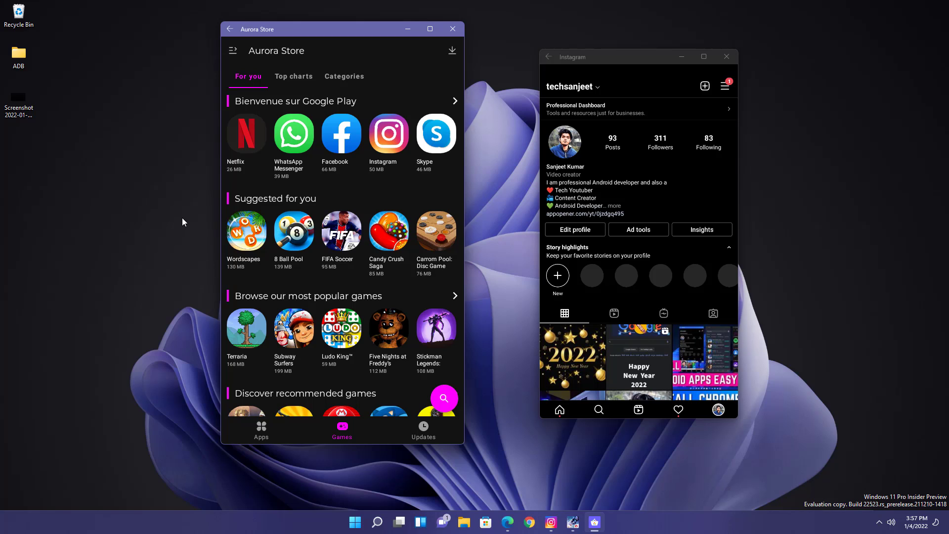
key("alt+F4")
key("alt+F4")
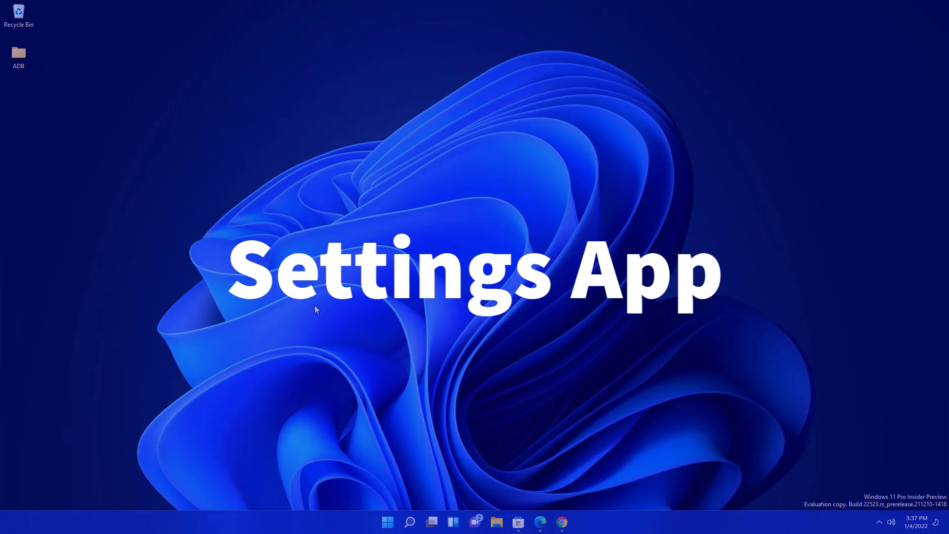
- Open the Settings app and view the Network & internet page
key("super")
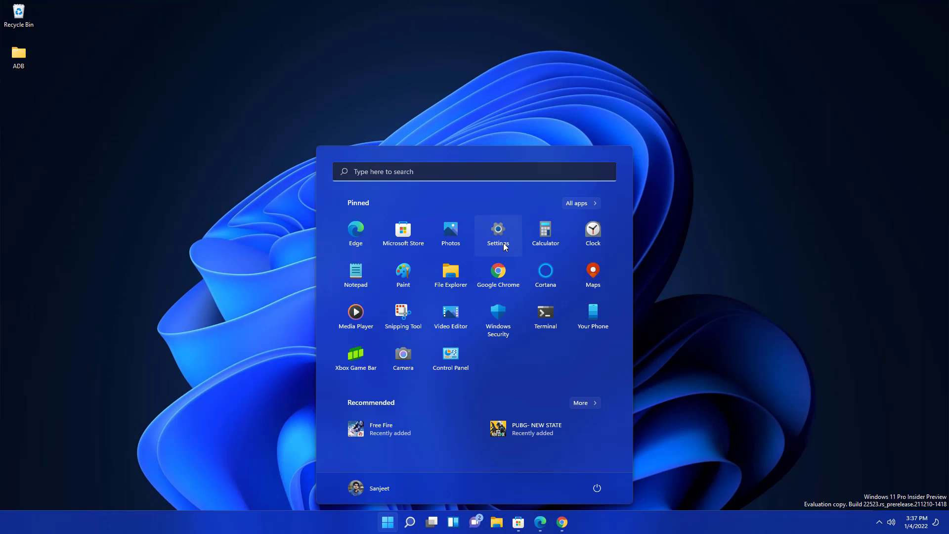
left_click(500, 238)
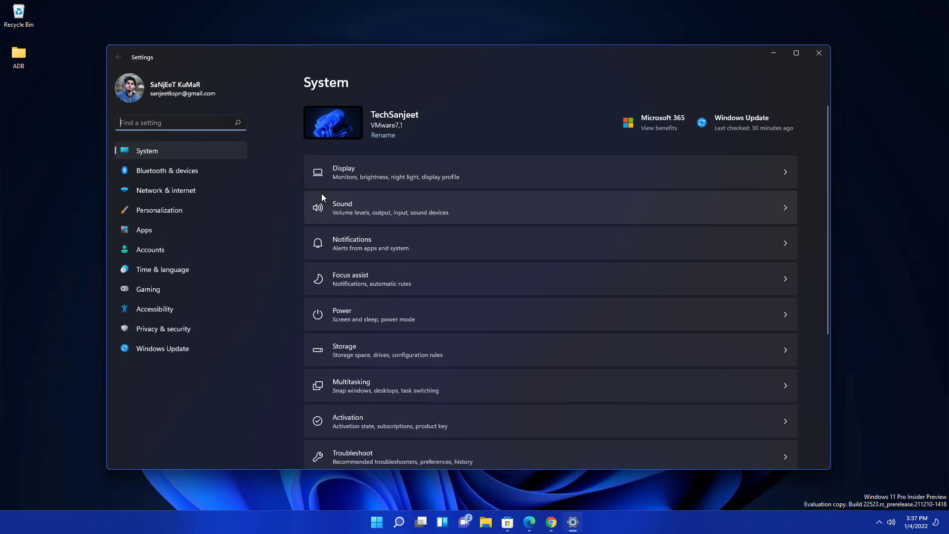
left_click(159, 191)
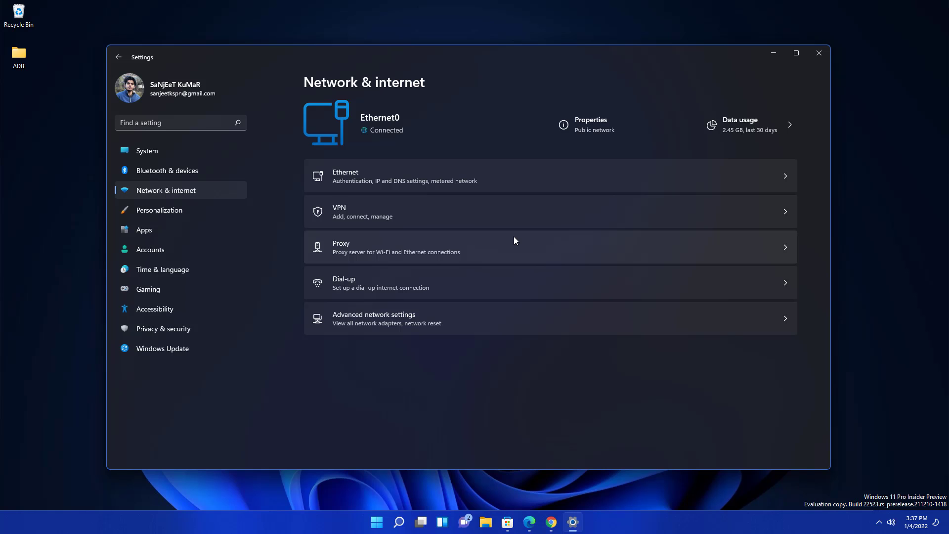
- Look through the Installed apps list in the Apps settings and return to the System page
left_click(184, 233)
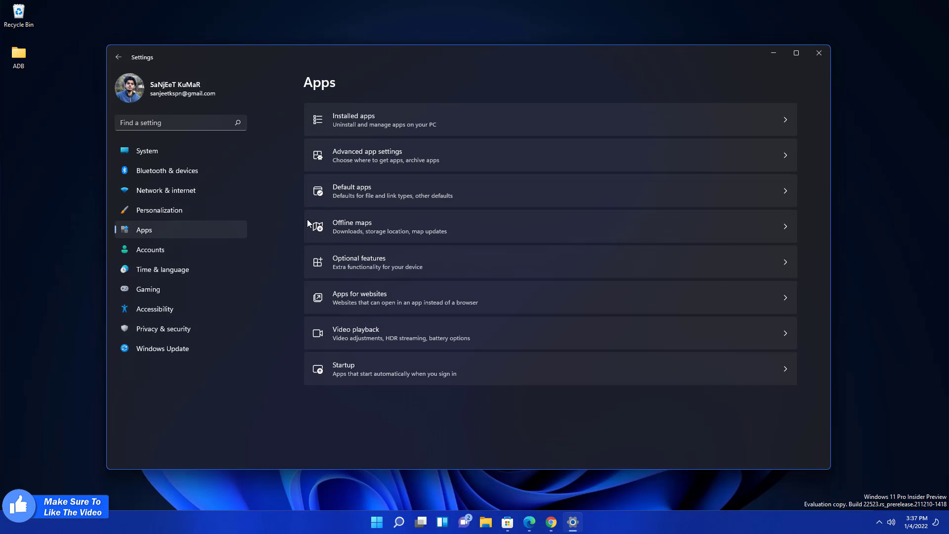
left_click(381, 128)
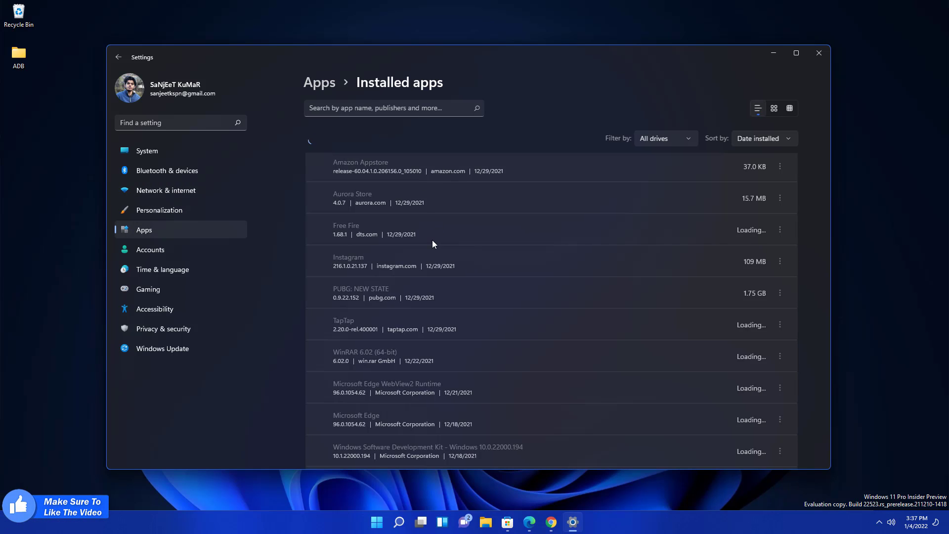
scroll(504, 267, "down", 5)
left_click(198, 155)
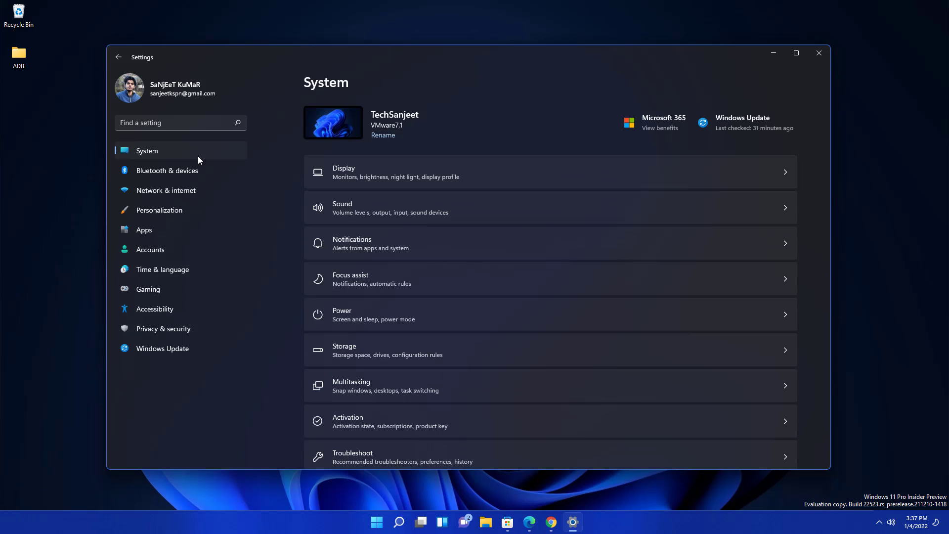
- View the Windows Update page in Settings and open the Personalization page
left_click(735, 121)
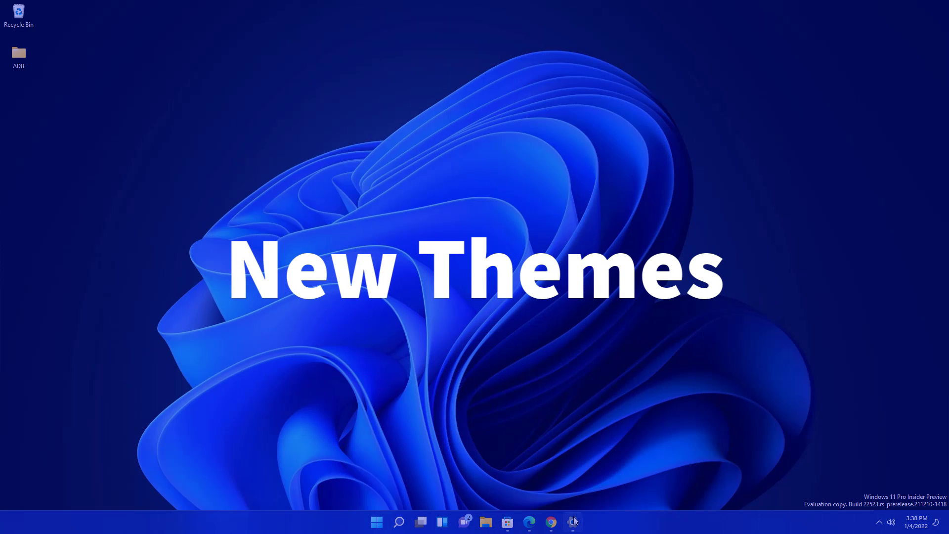
left_click(573, 522)
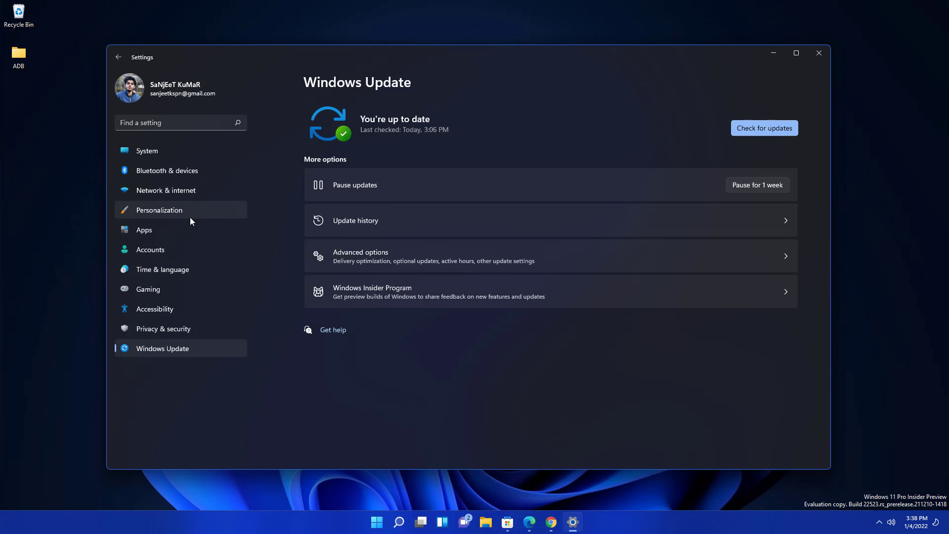
left_click(190, 216)
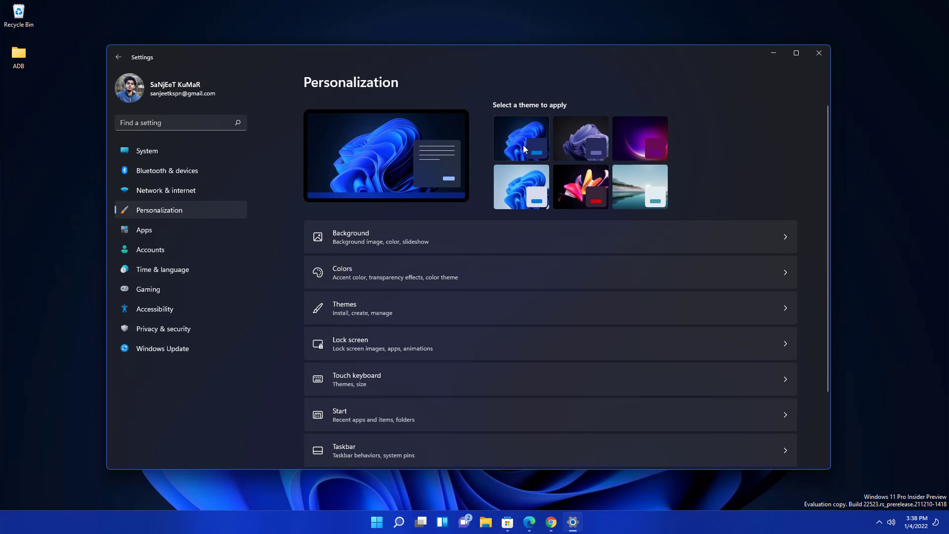
- Apply the Pantone Color of the Year 2022, Glow and Windows (dark) themes in turn, and finish on the Glow theme
left_click(588, 146)
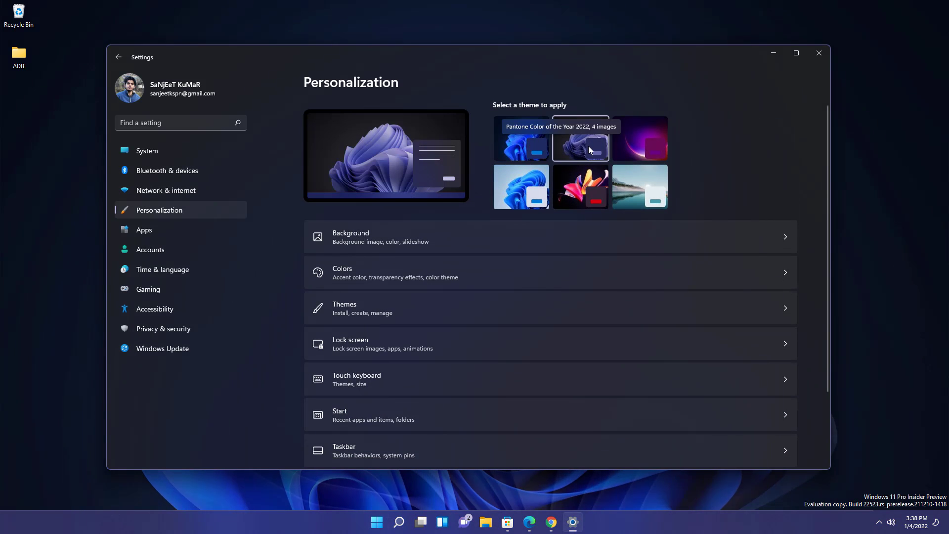
left_click(649, 144)
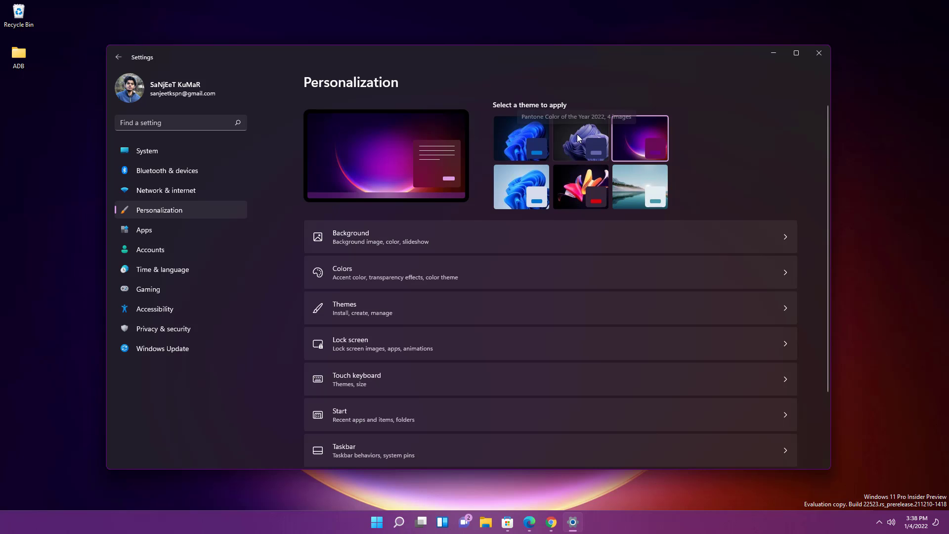
left_click(520, 145)
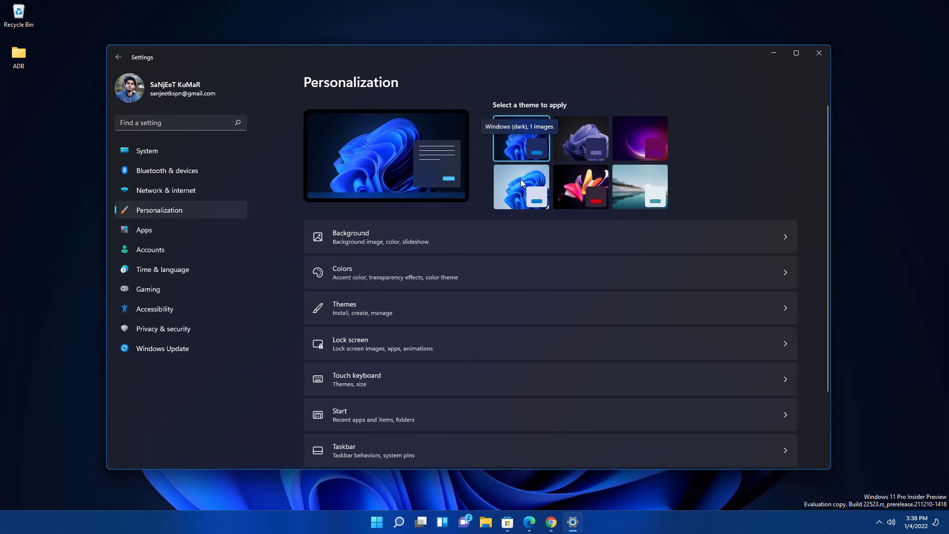
left_click(636, 143)
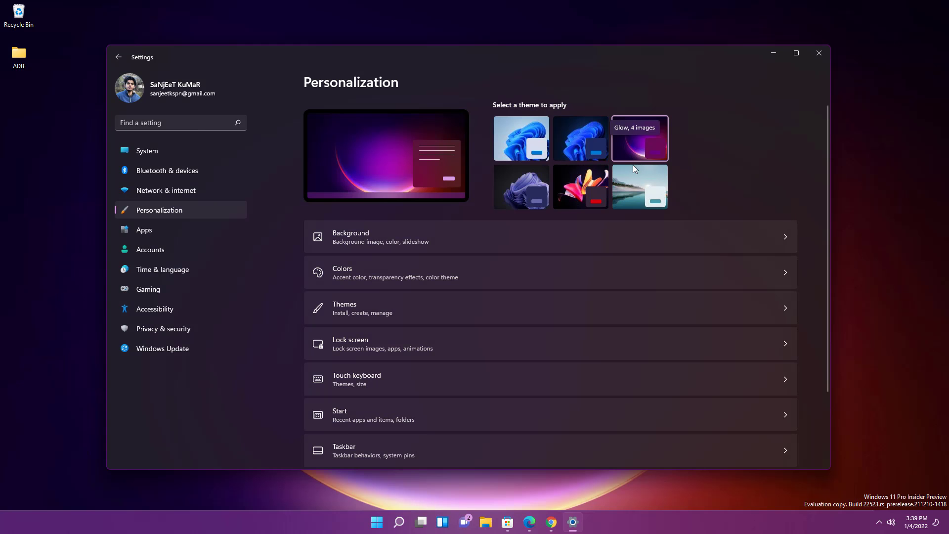
scroll(628, 321, "down", 2)
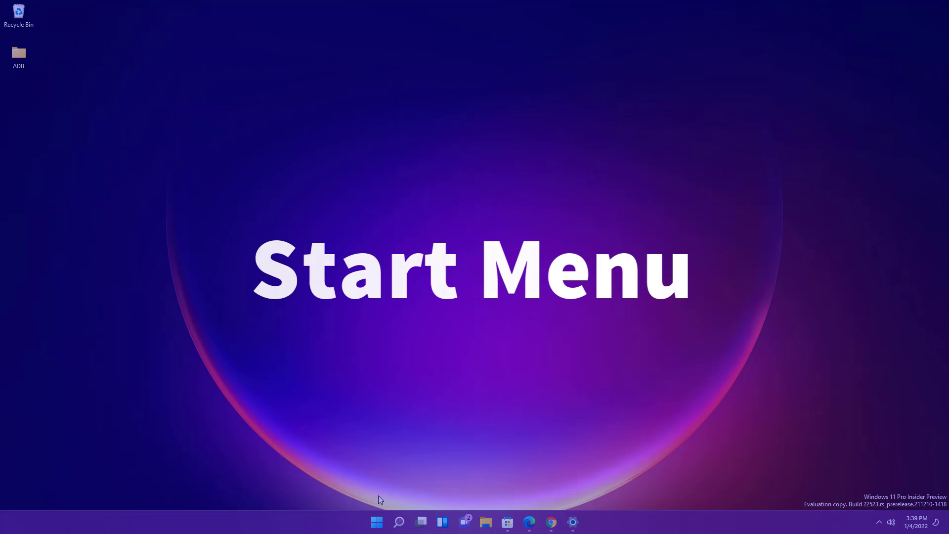
- Unpin Xbox Game Bar from the pinned apps in the Start menu
left_click(377, 521)
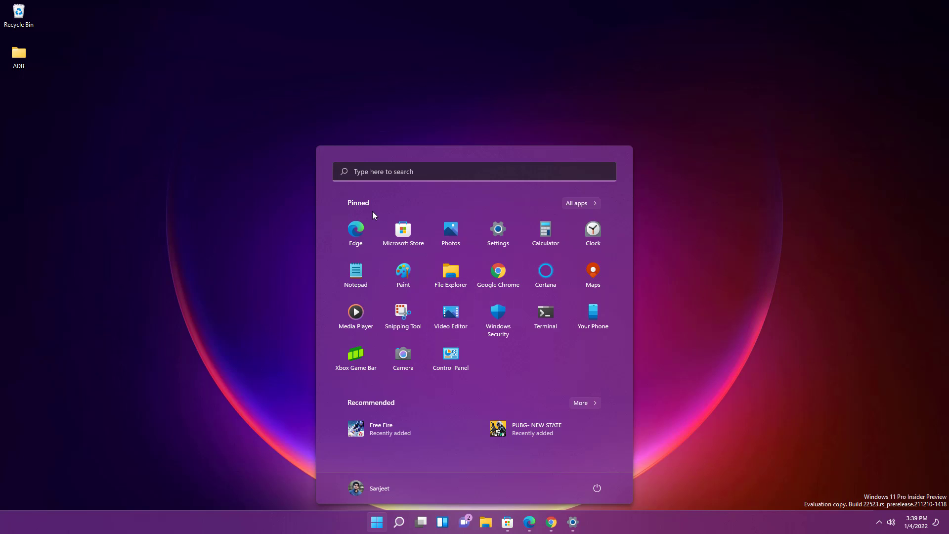
right_click(489, 352)
left_click(462, 357)
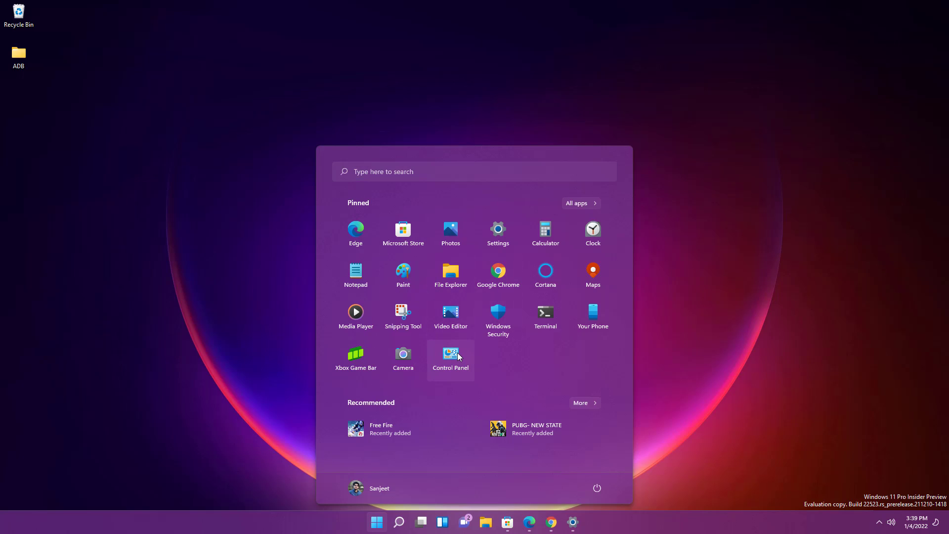
right_click(386, 354)
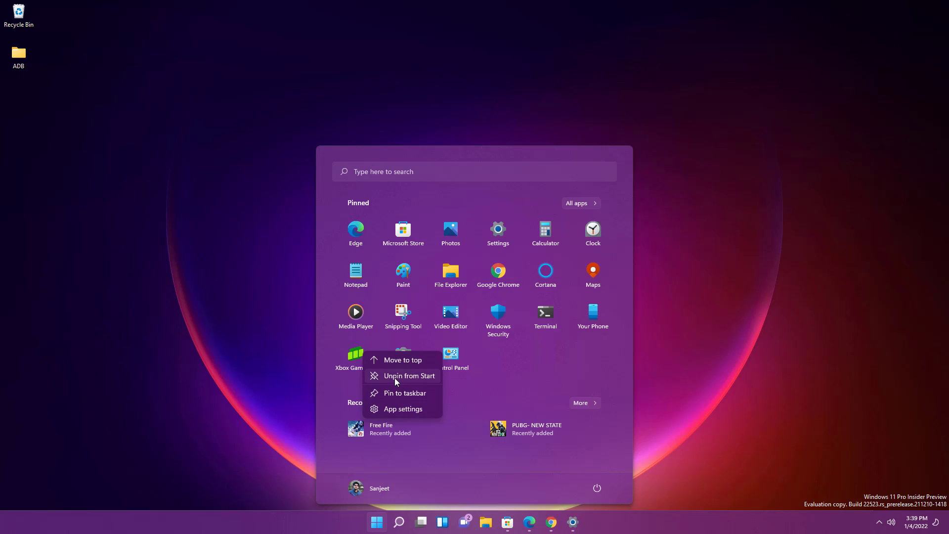
left_click(394, 377)
- Pin Instagram from the recent apps in Windows Search to the Start menu
key("super+s")
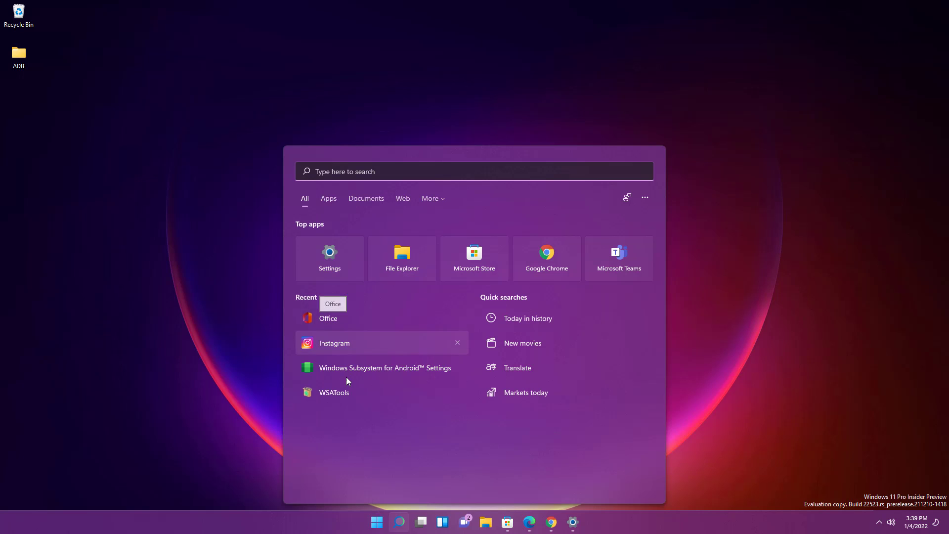
right_click(339, 345)
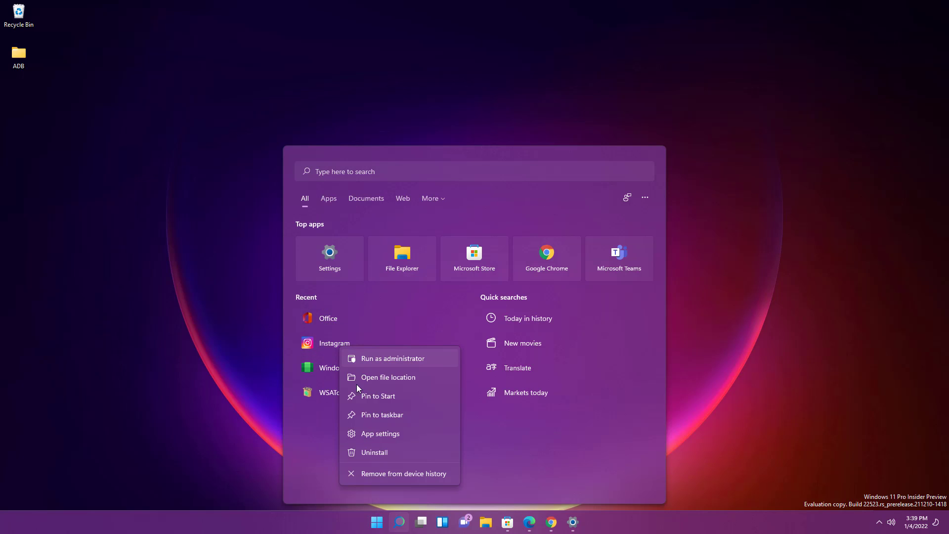
left_click(367, 395)
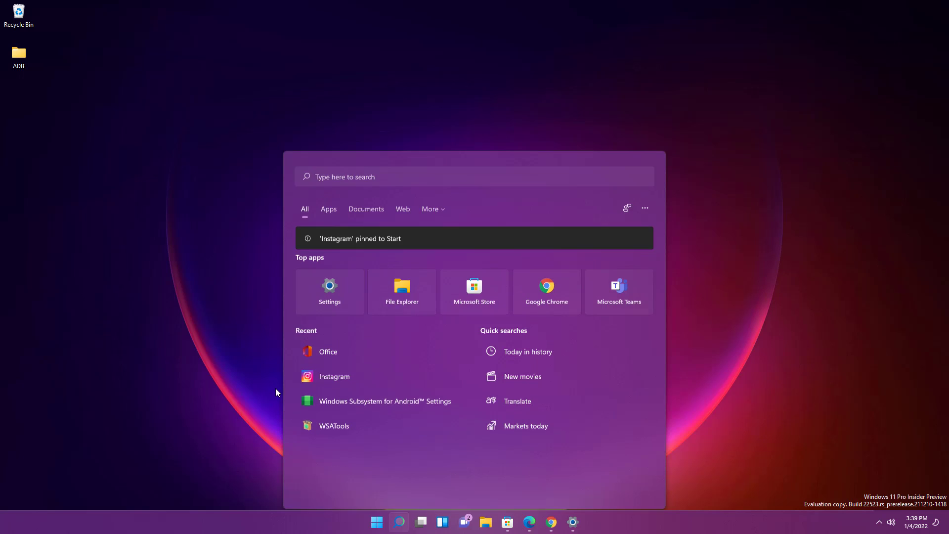
left_click(263, 371)
- Check the pinned apps in the Start menu, view the search panel from there and close it
left_click(376, 521)
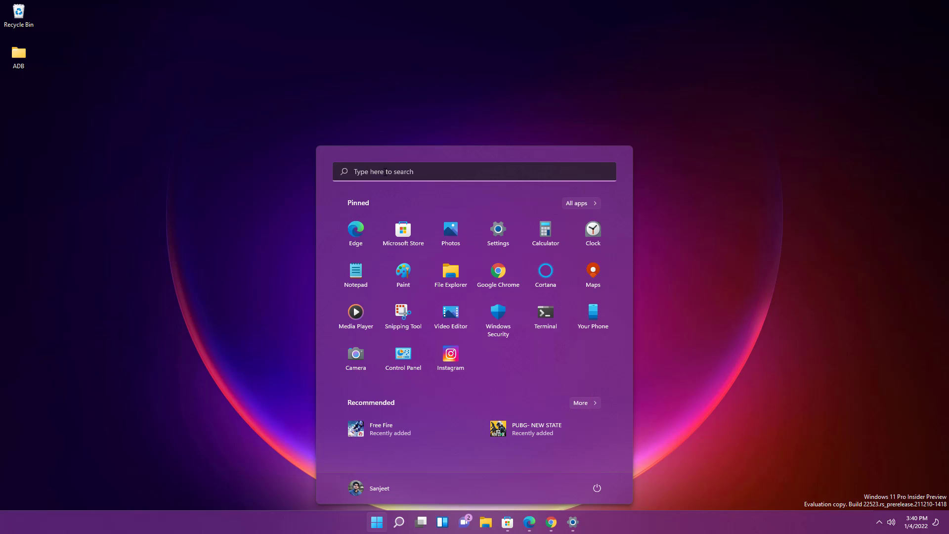
left_click(385, 171)
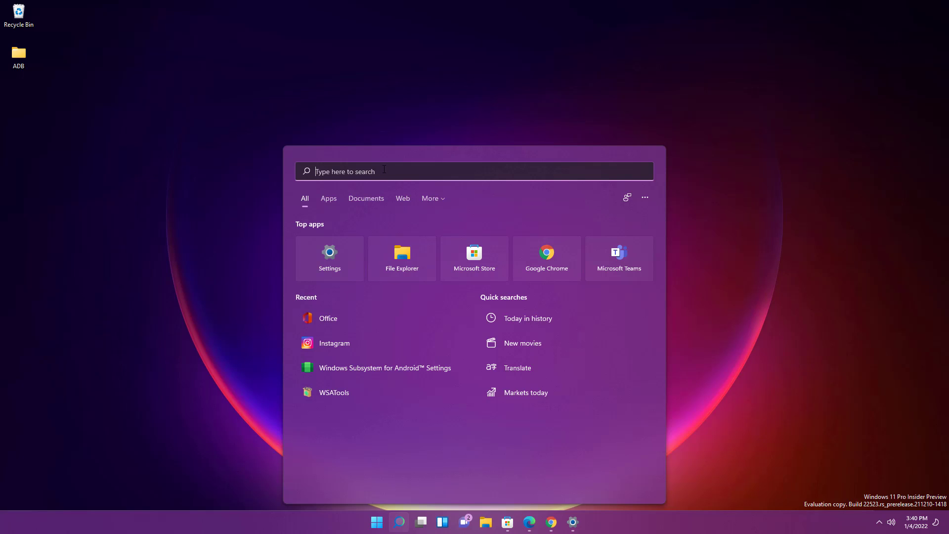
key("Escape")
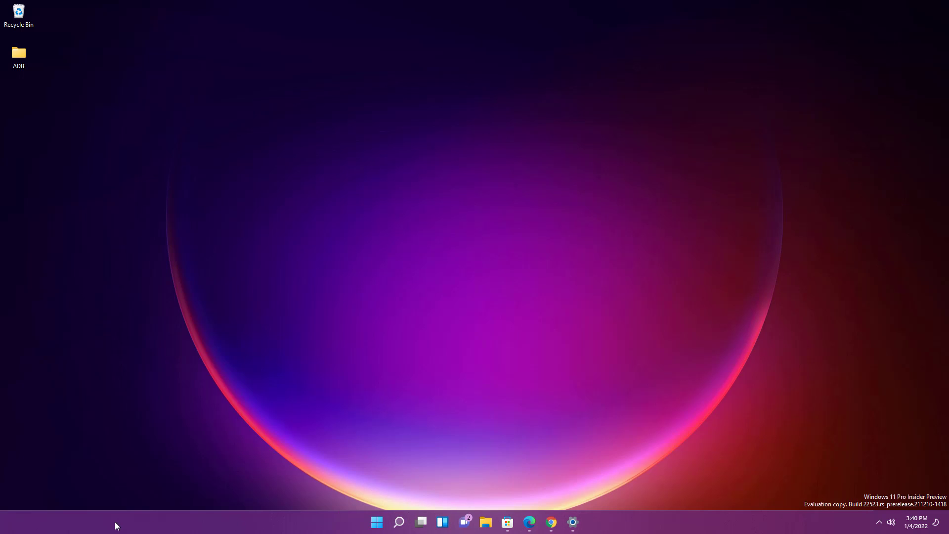
- Open the Taskbar settings and set the taskbar alignment to Left under the taskbar behaviors
right_click(345, 517)
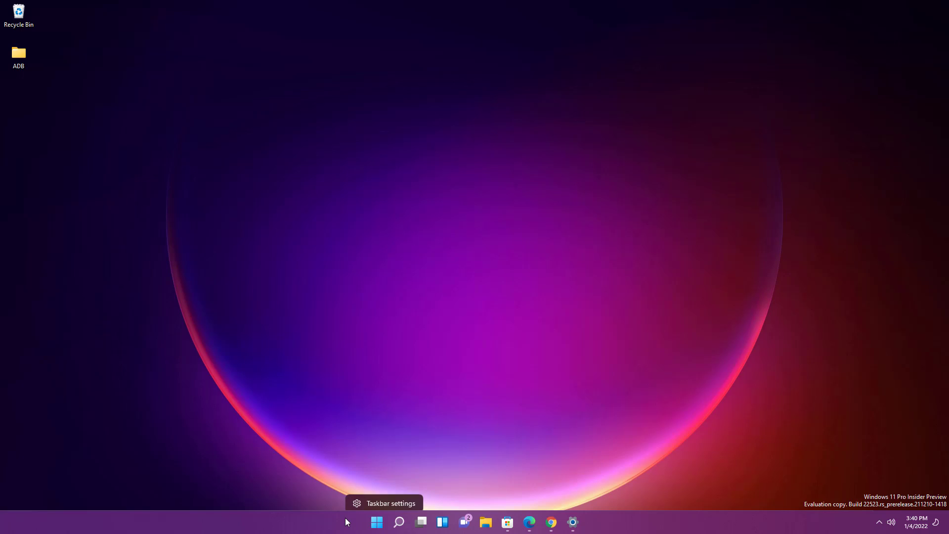
left_click(365, 501)
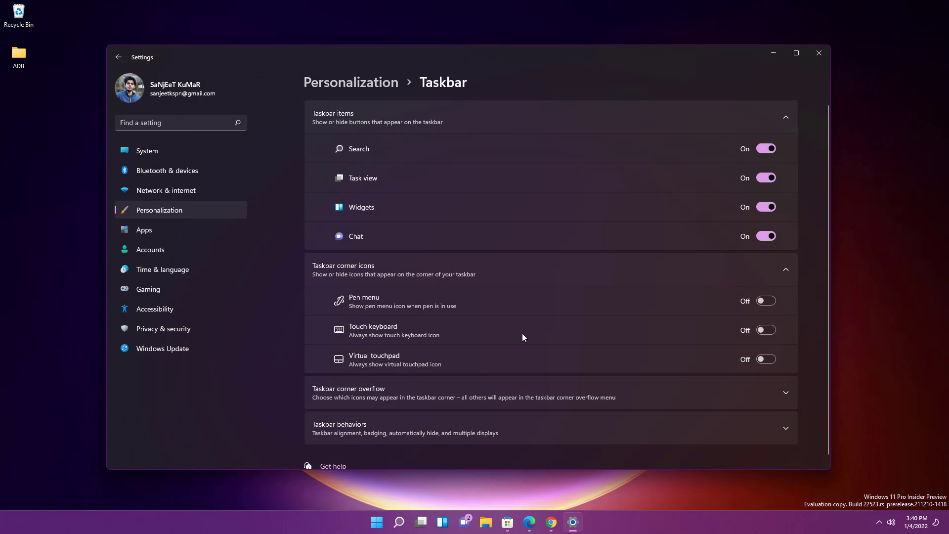
scroll(519, 406, "down", 1)
left_click(511, 416)
scroll(692, 376, "down", 2)
left_click(723, 328)
left_click(733, 308)
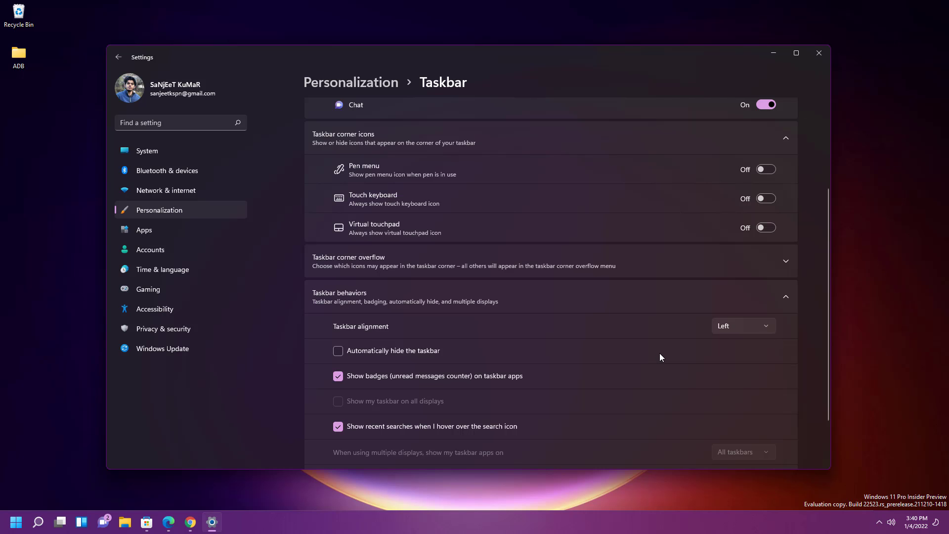
- Switch the taskbar alignment to Center, back to Left, and finally to Center
left_click(724, 325)
left_click(729, 341)
left_click(728, 326)
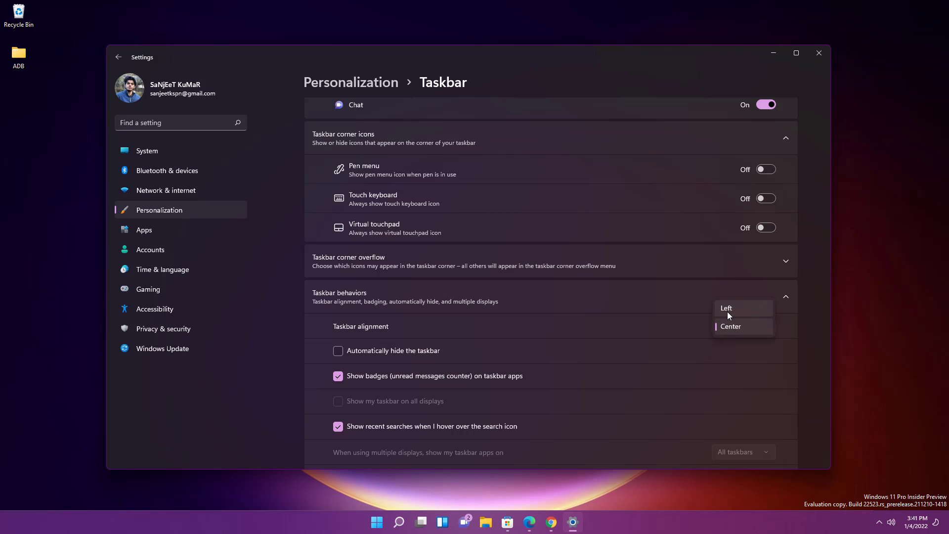
left_click(727, 310)
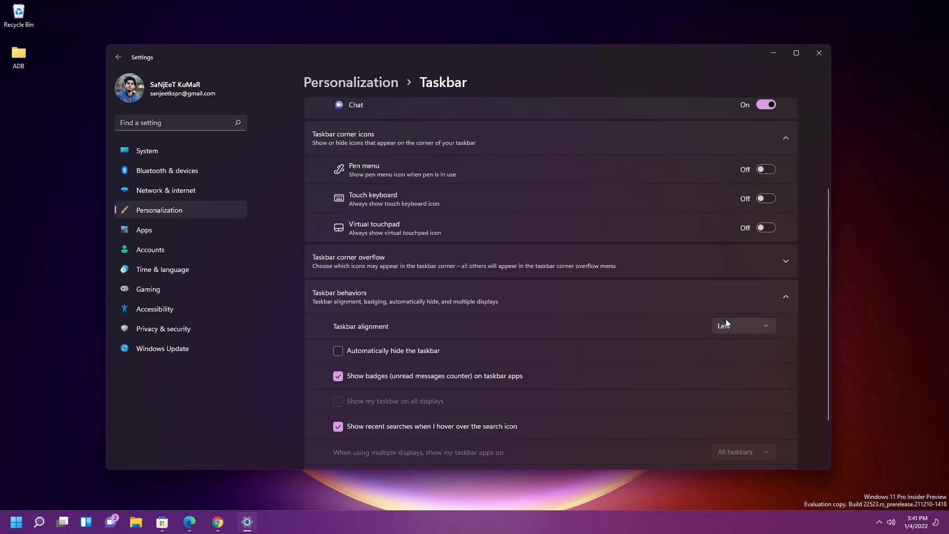
left_click(729, 326)
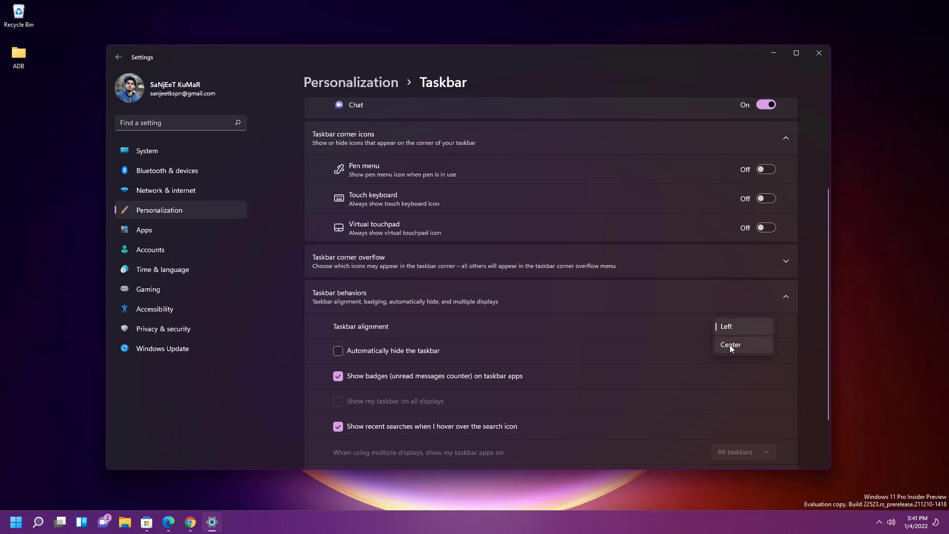
left_click(730, 345)
- Hide the Search item on the taskbar and show it again
scroll(653, 333, "up", 3)
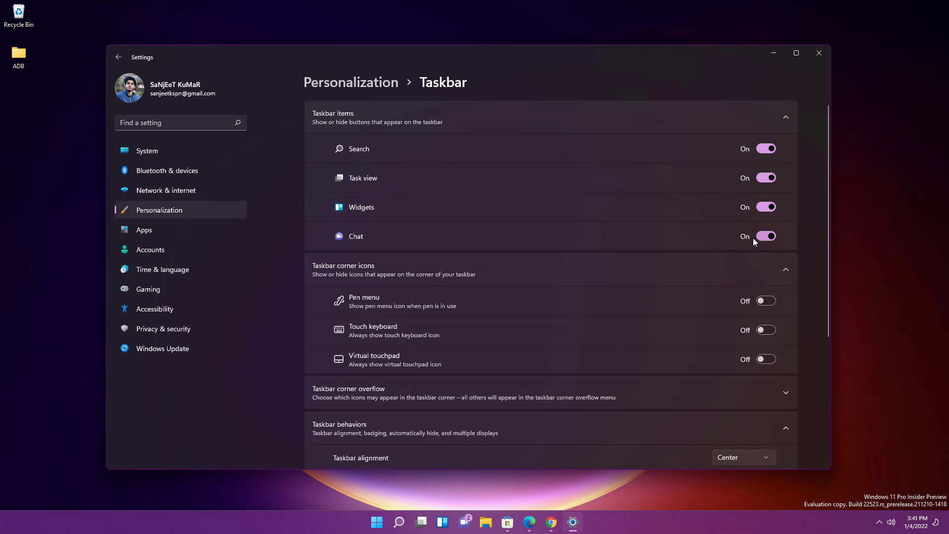
left_click(765, 150)
left_click(765, 149)
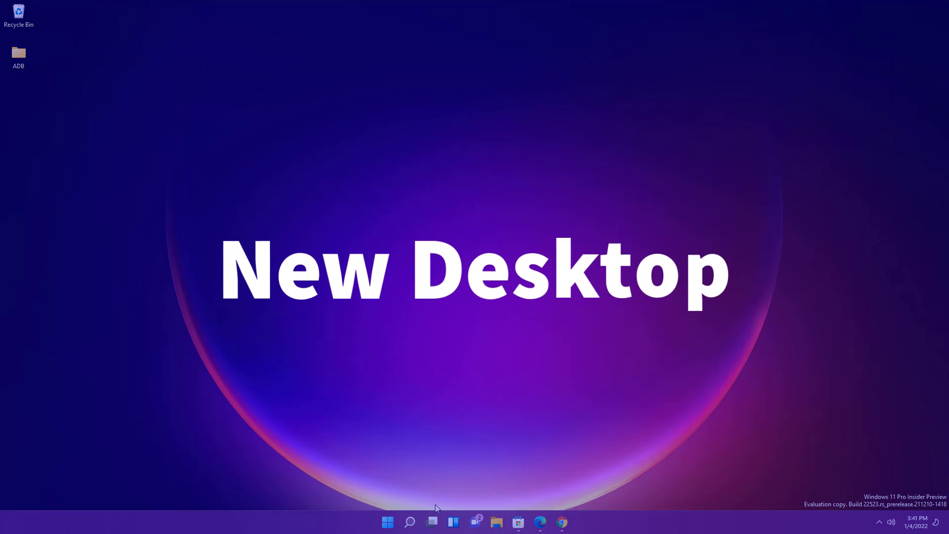
- Create a second virtual desktop and switch to it
mouse_move(429, 524)
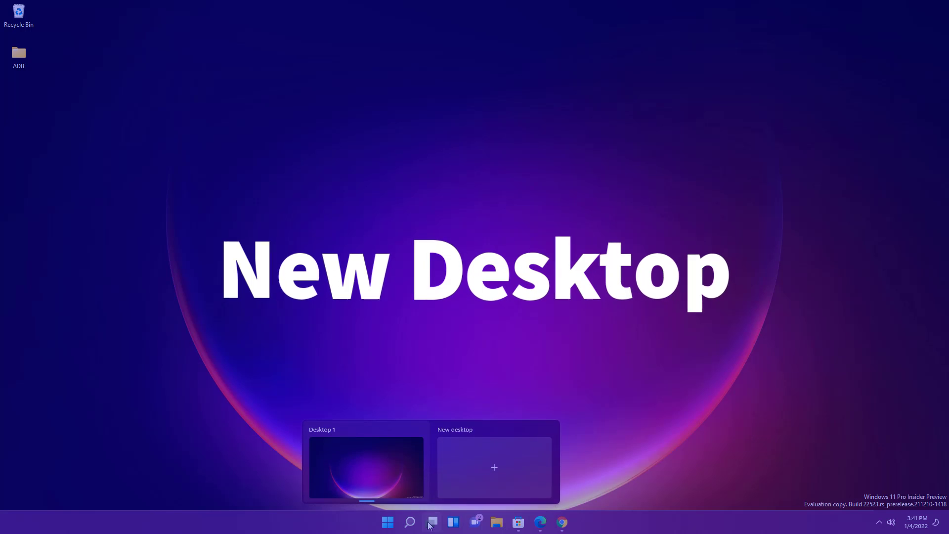
left_click(494, 472)
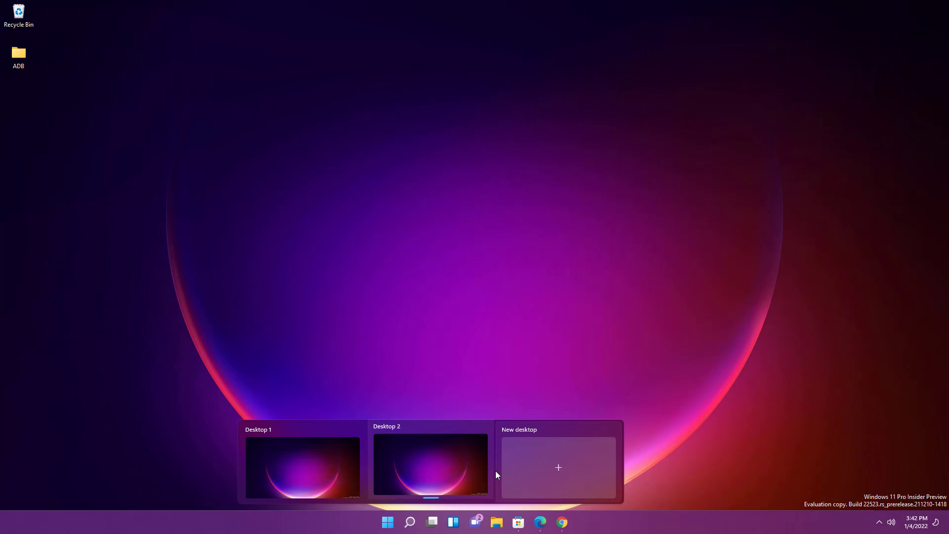
left_click(437, 432)
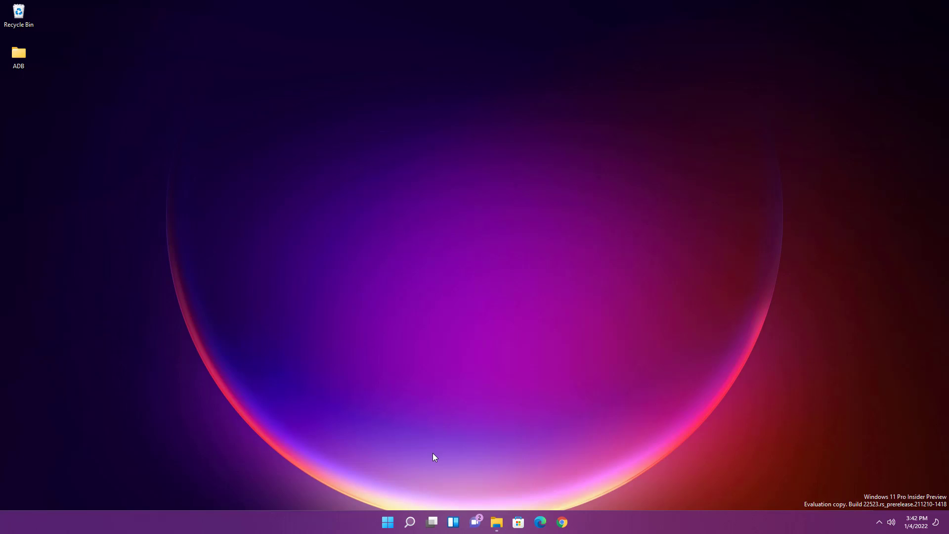
- Rename the second virtual desktop to Music
mouse_move(431, 525)
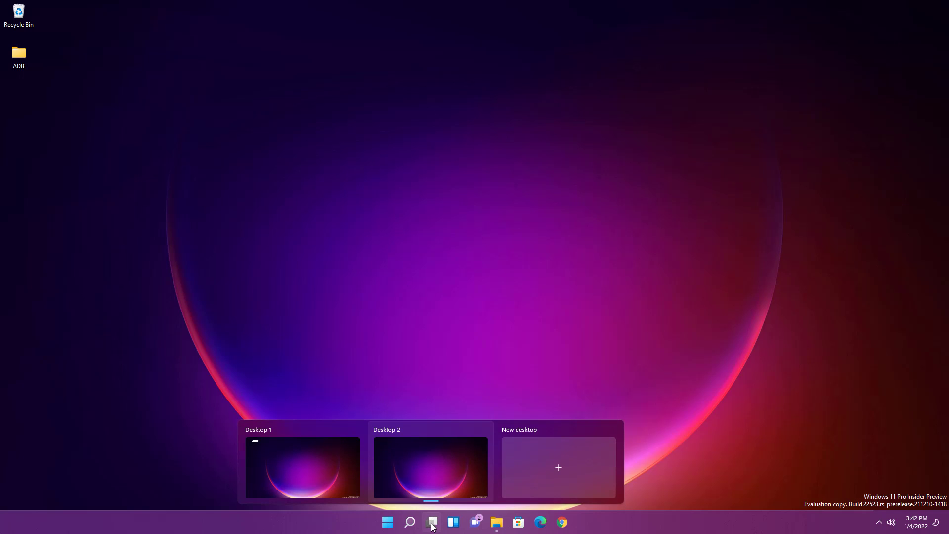
mouse_move(398, 433)
right_click(396, 429)
left_click(408, 437)
type("Music")
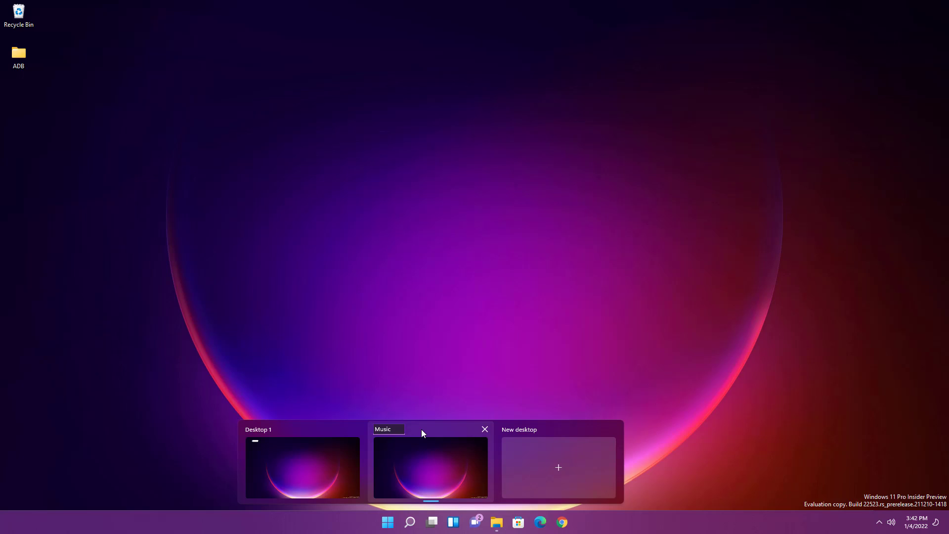
key("Return")
- Set the blue glow recent image as the Music desktop's background, minimize Settings and preview the virtual desktops
mouse_move(431, 521)
right_click(422, 453)
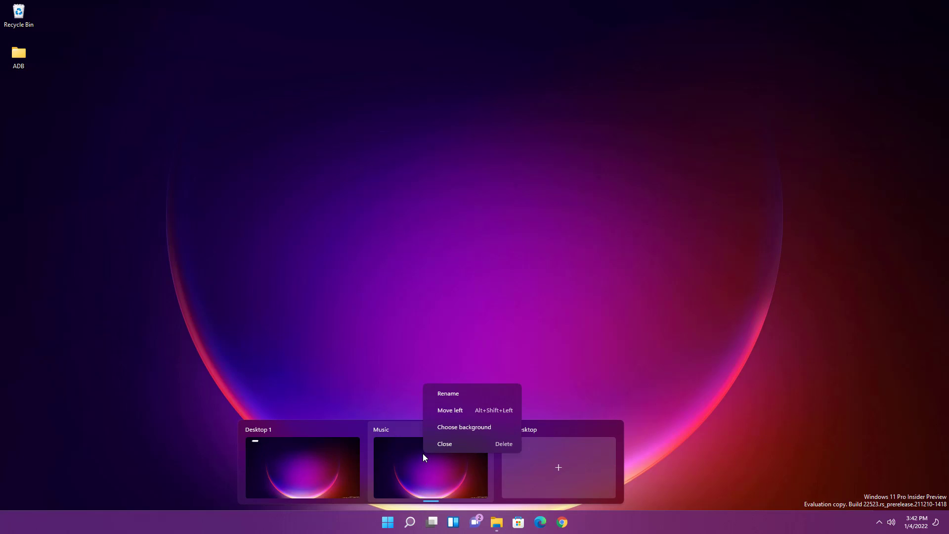
left_click(450, 428)
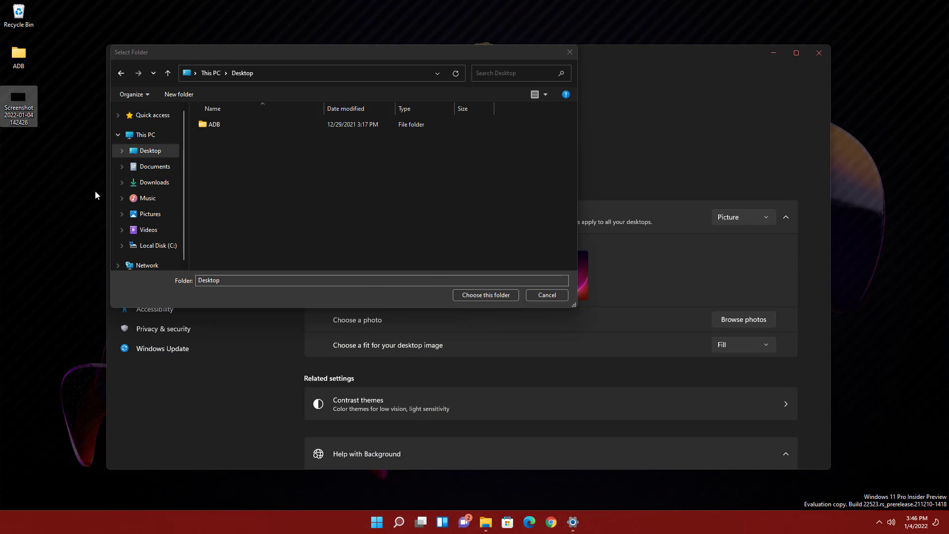
key("Escape")
left_click(504, 286)
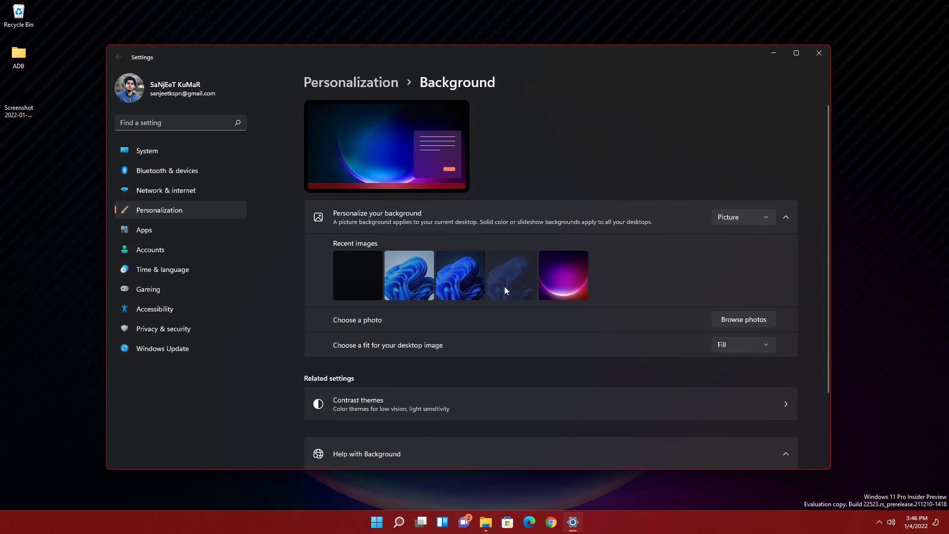
left_click(774, 53)
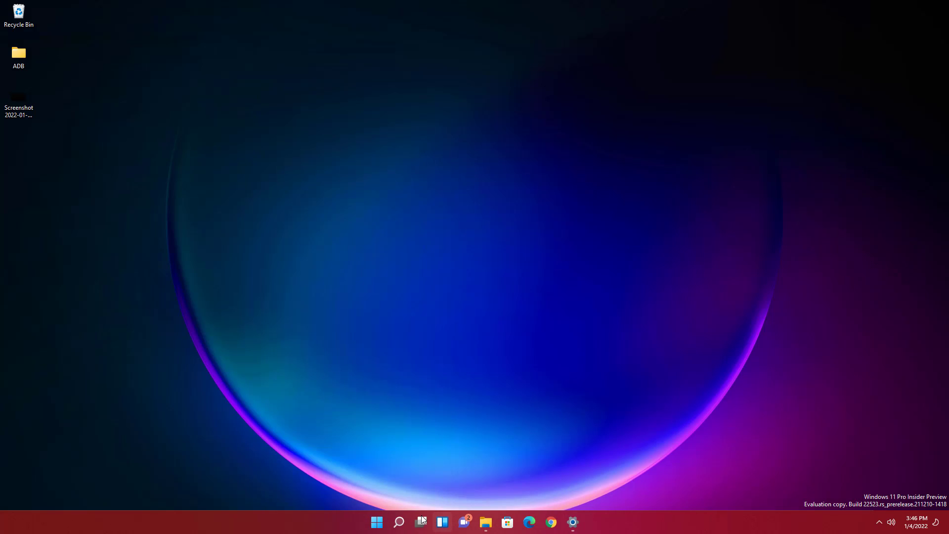
mouse_move(418, 520)
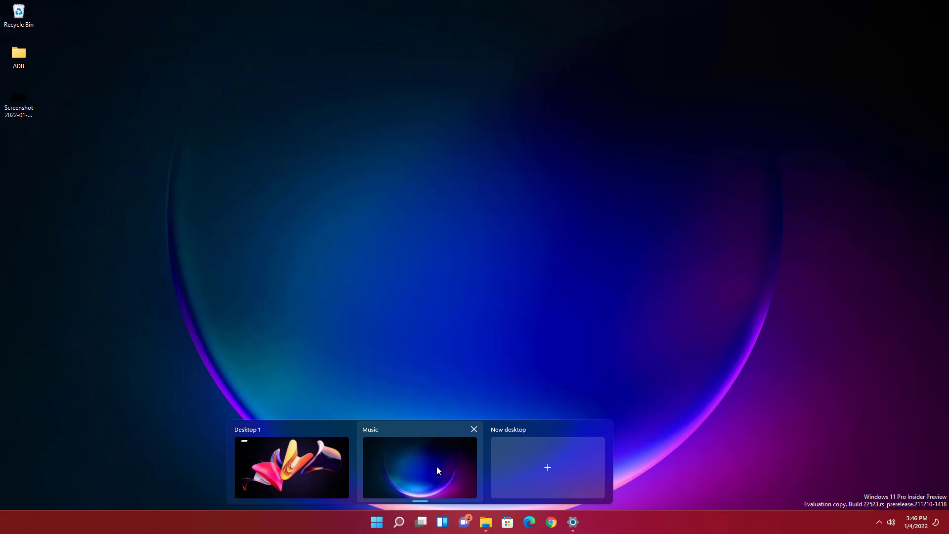
- Switch back to Desktop 1 and set the Weather widget's size to Small on the widgets board
left_click(278, 467)
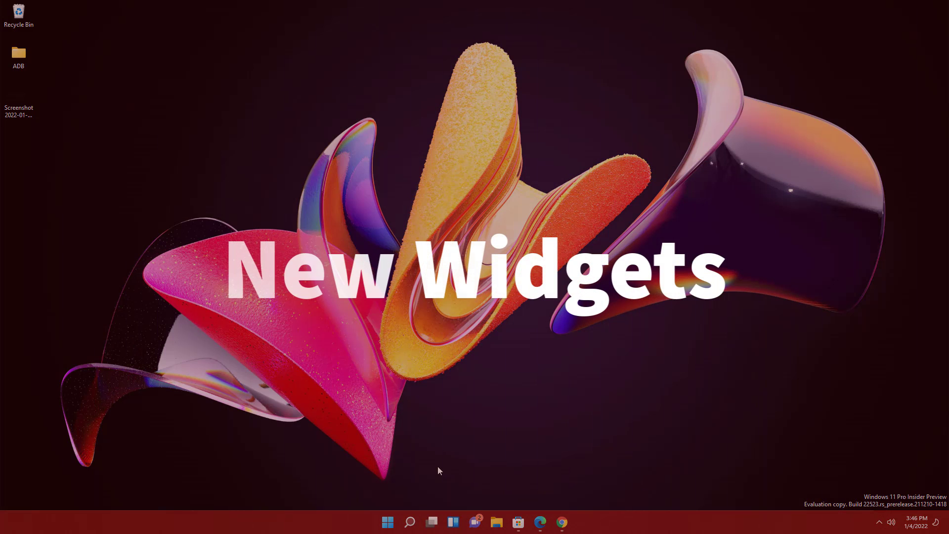
left_click(454, 522)
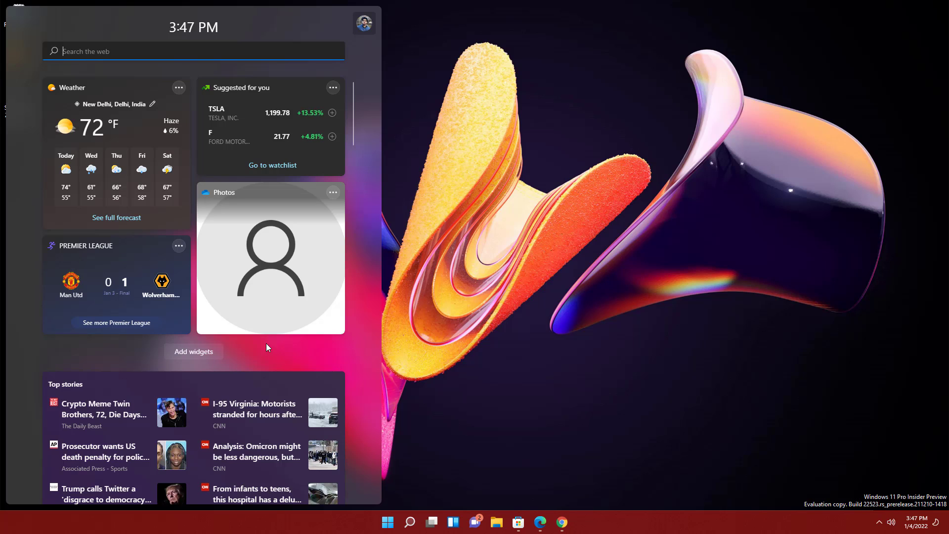
left_click(179, 87)
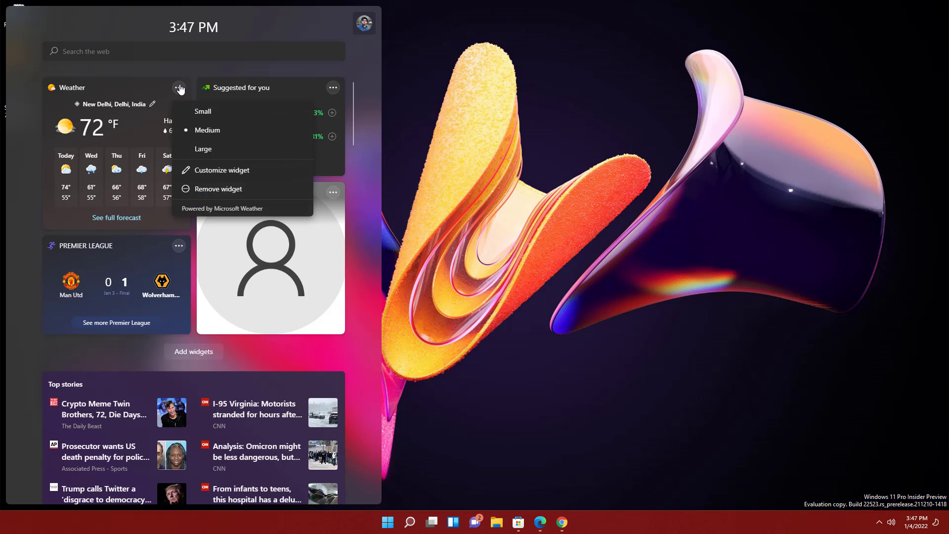
left_click(188, 113)
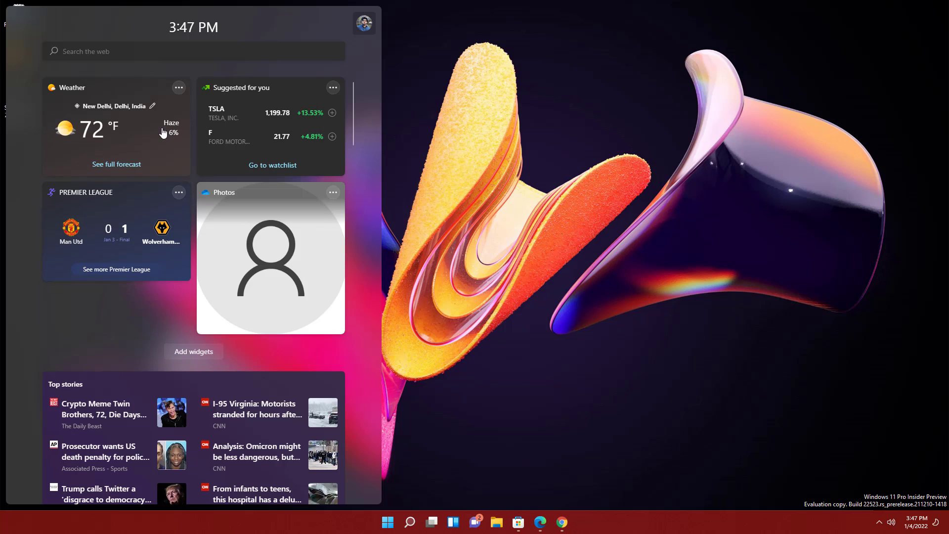
- Add the Entertainment widget to the widgets board and close the widget settings
left_click(364, 24)
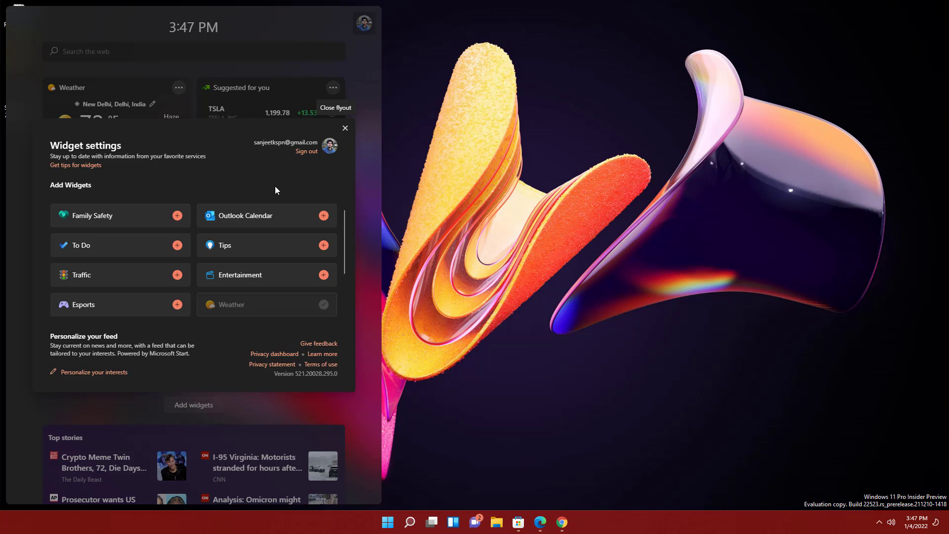
left_click(324, 275)
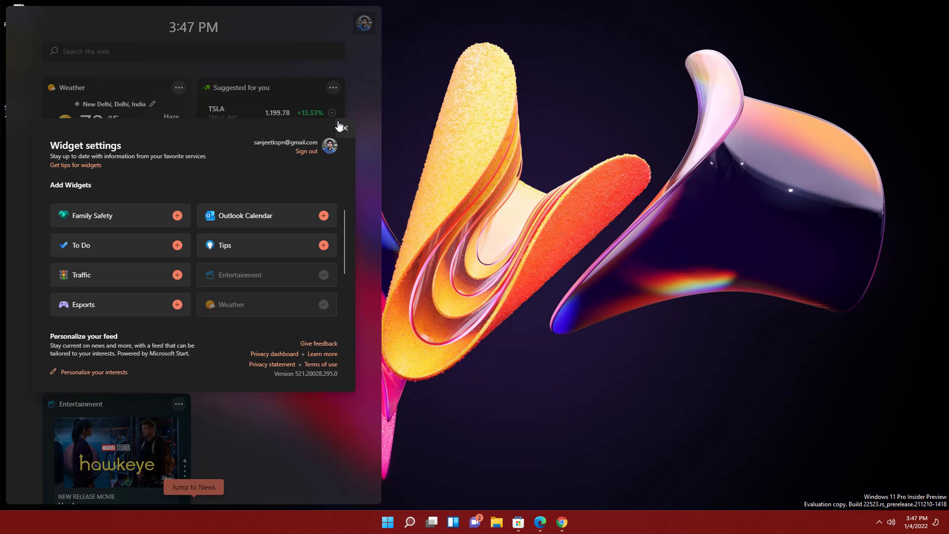
left_click(340, 128)
- Remove the Photos widget from the widgets board
scroll(159, 341, "down", 3)
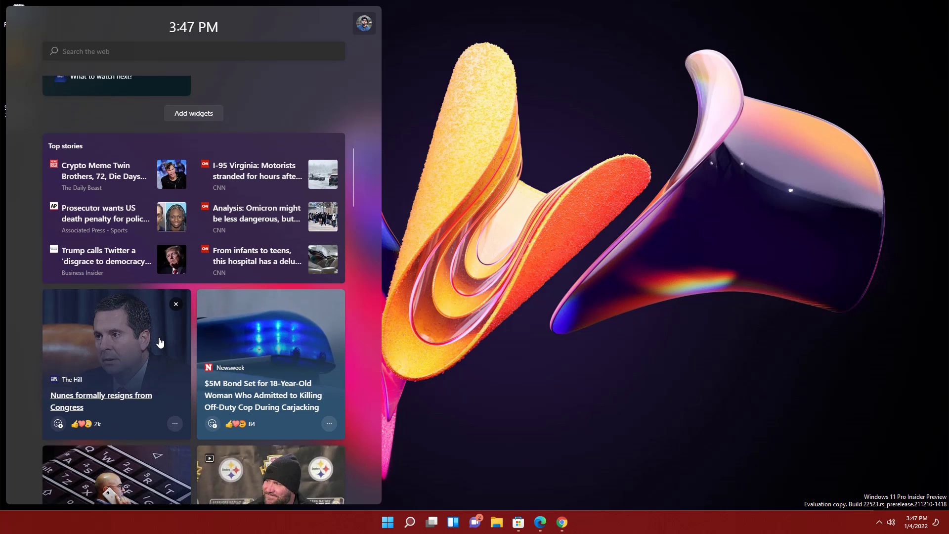
scroll(159, 341, "down", 5)
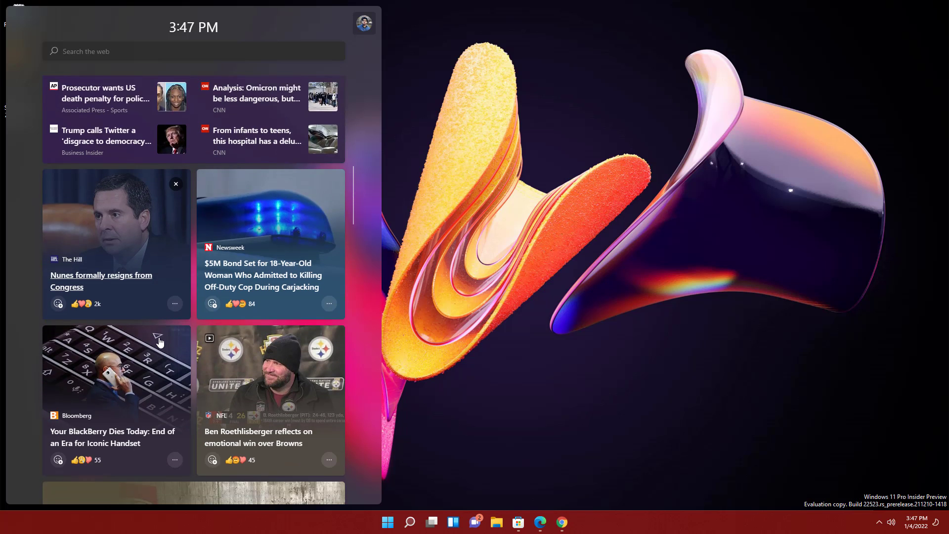
scroll(159, 341, "up", 12)
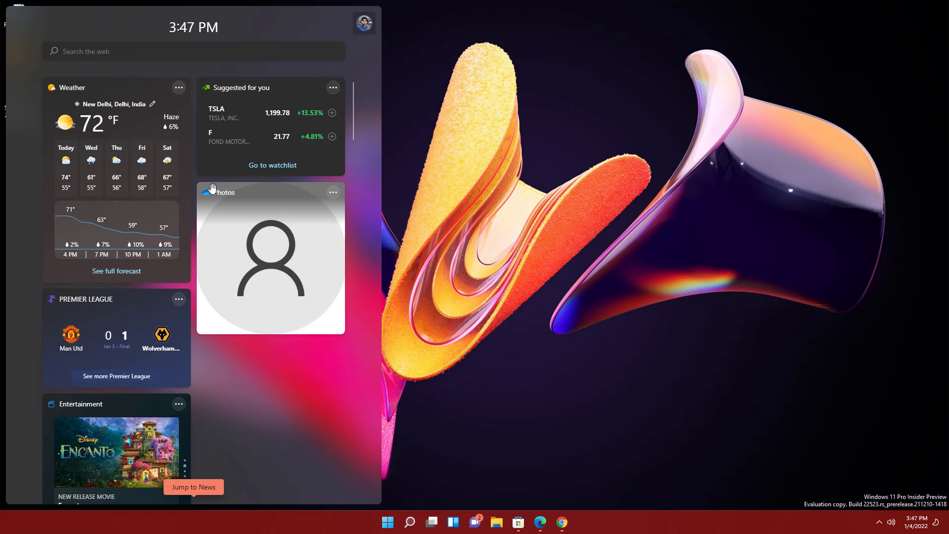
left_click(333, 192)
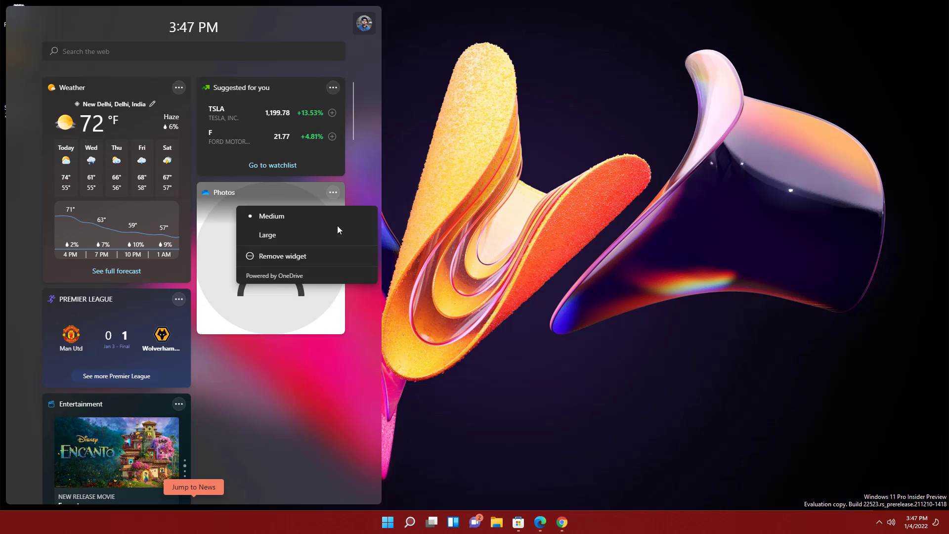
left_click(291, 257)
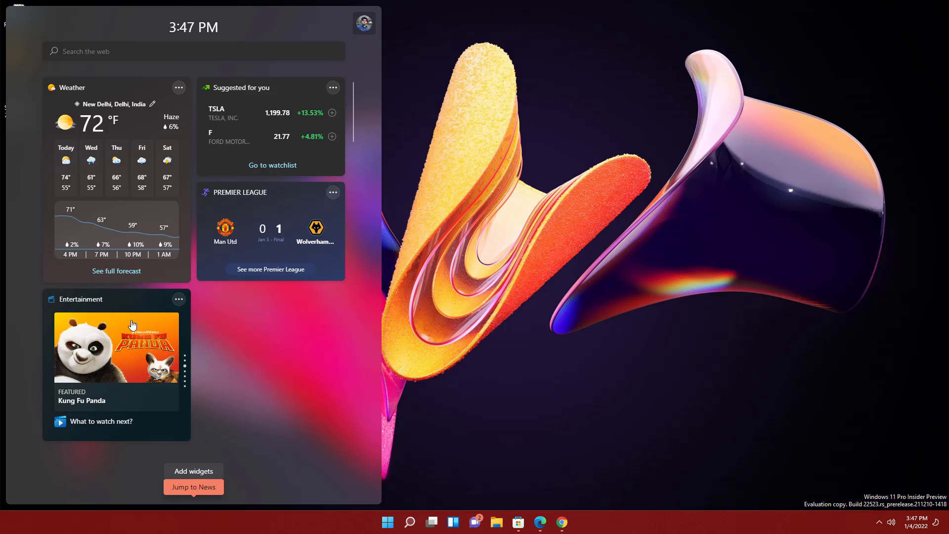
- Browse the news feed below the widgets and close the widgets board
scroll(220, 387, "down", 3)
left_click_drag(113, 163, 218, 328)
scroll(217, 328, "down", 10)
scroll(216, 339, "down", 15)
scroll(216, 344, "up", 3)
scroll(214, 341, "down", 6)
scroll(212, 348, "up", 12)
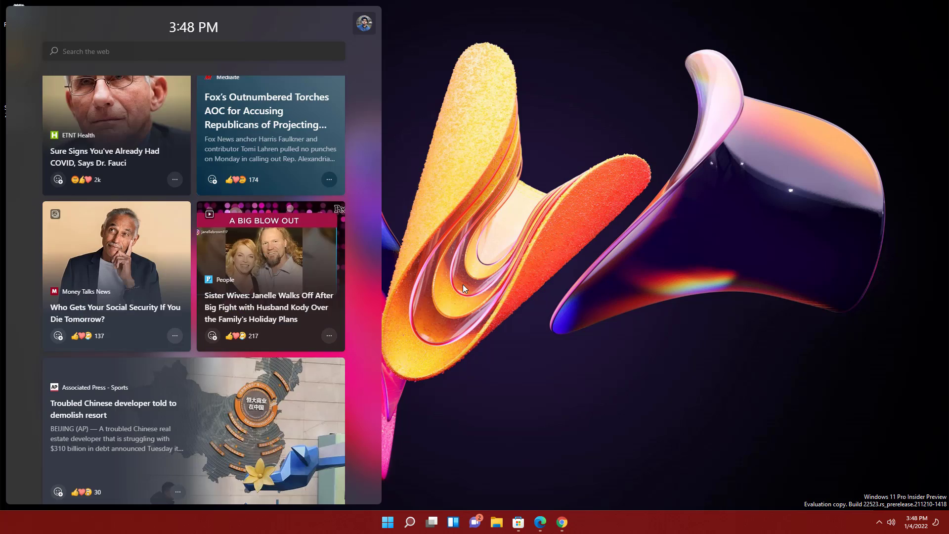
left_click(462, 284)
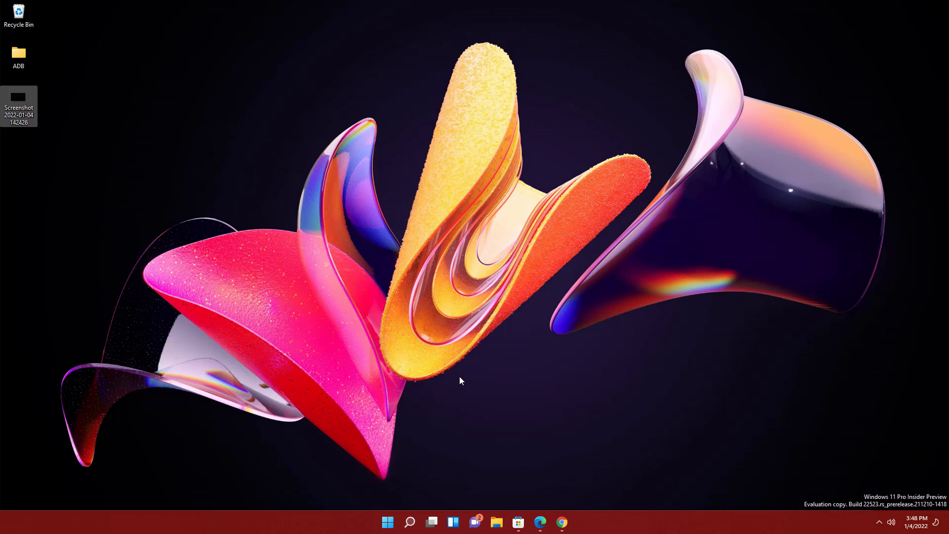
- Send the message "dsfs" to a recent contact through the built-in Chat and close the conversation window
key("super+c")
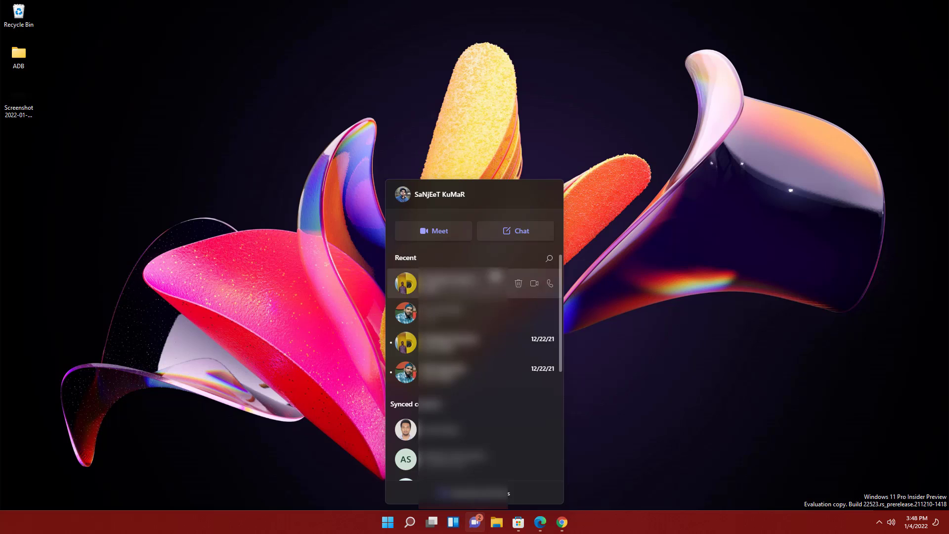
left_click(529, 239)
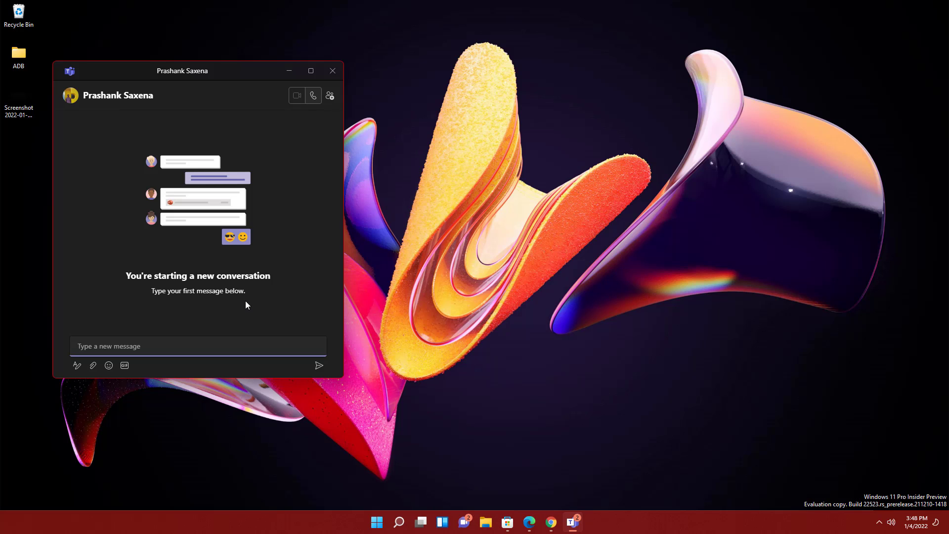
type("dsfs")
key("Return")
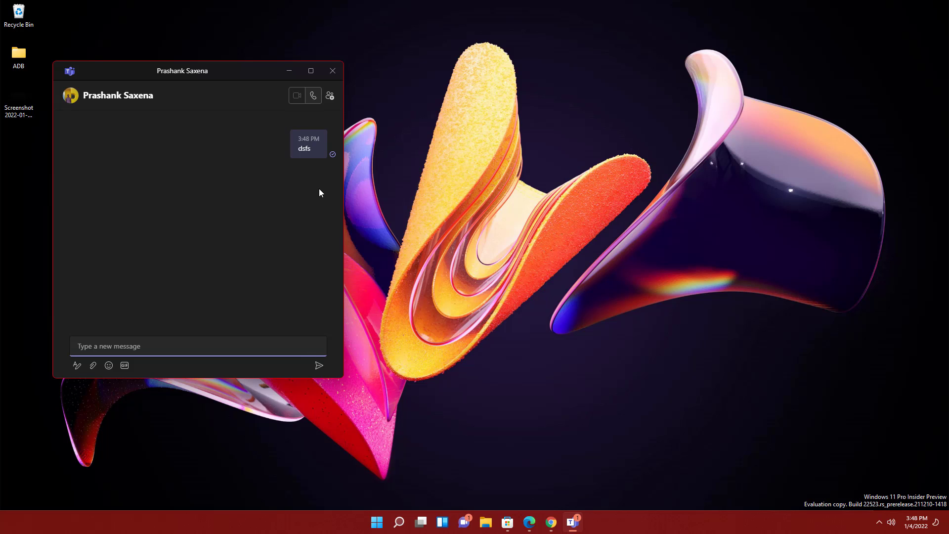
left_click(333, 71)
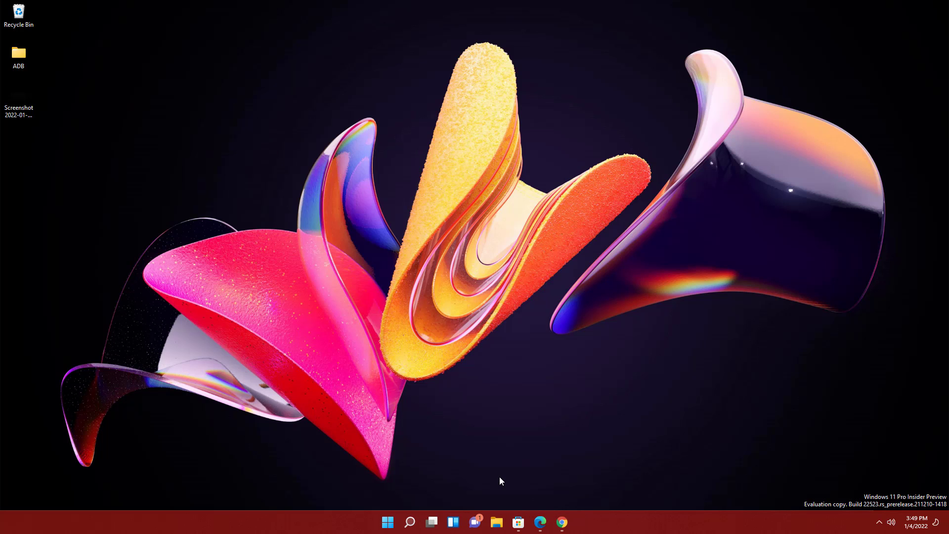
- Open Microsoft Teams from Chat, look through its Activity, Chat and Calendar sections, and close it
left_click(475, 523)
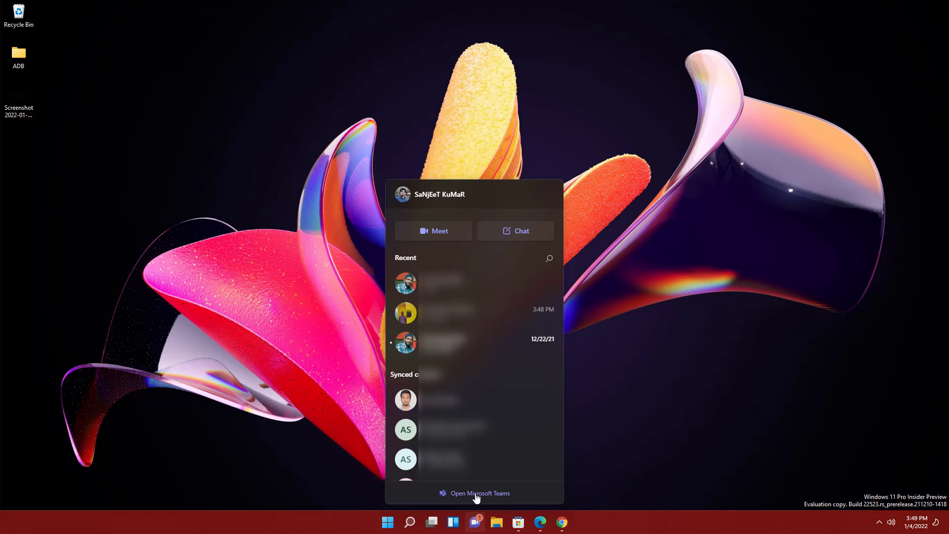
left_click(476, 493)
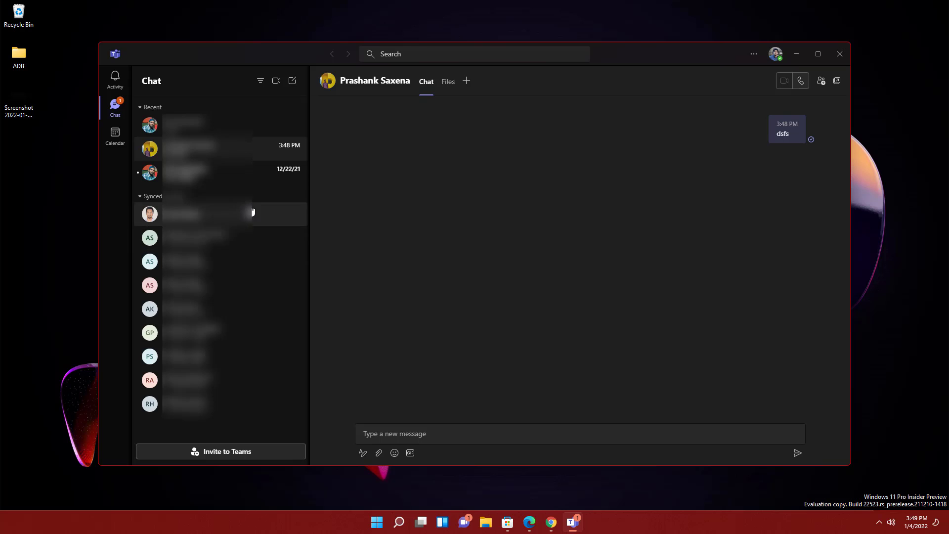
left_click(121, 89)
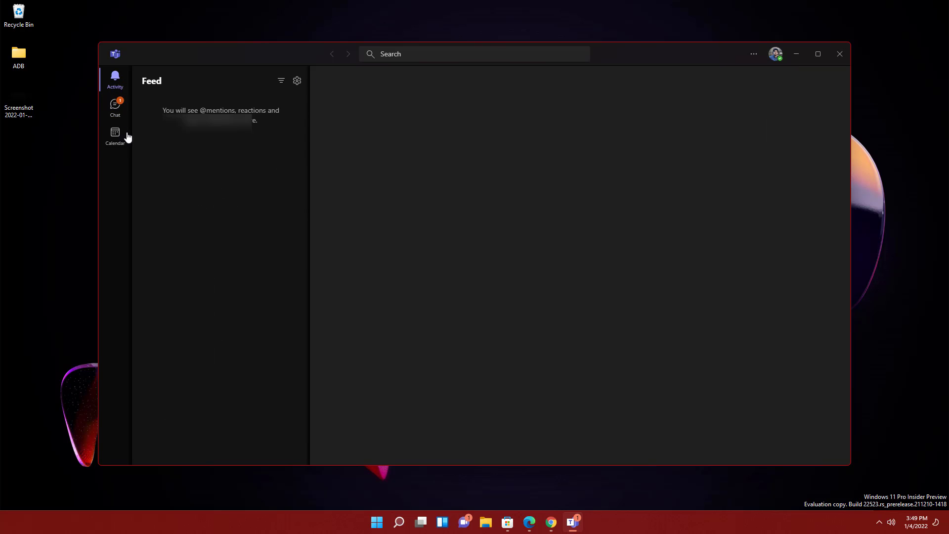
left_click(121, 115)
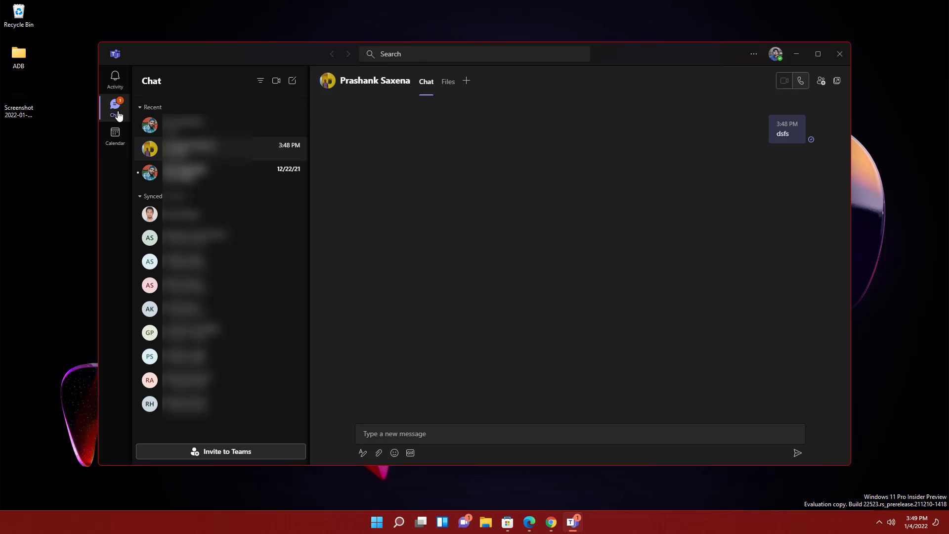
left_click(116, 141)
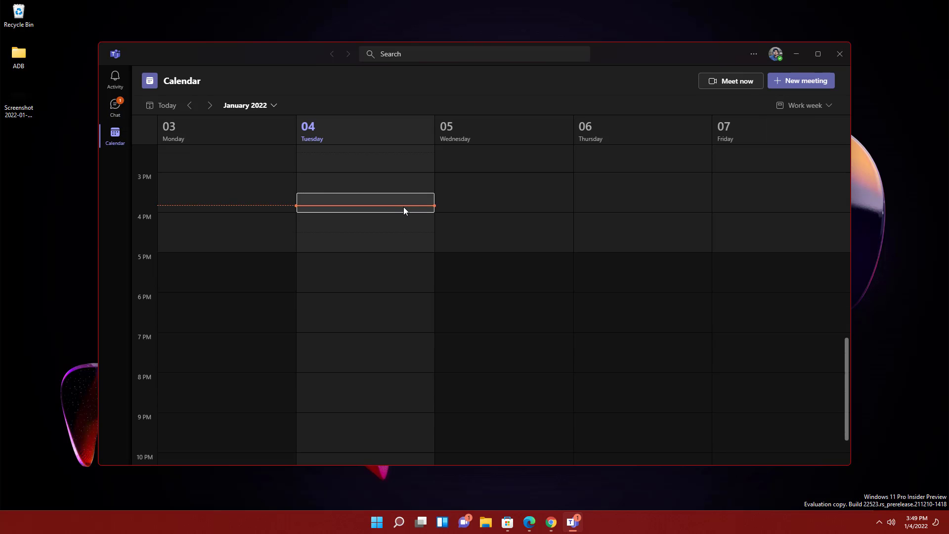
scroll(431, 295, "down", 2)
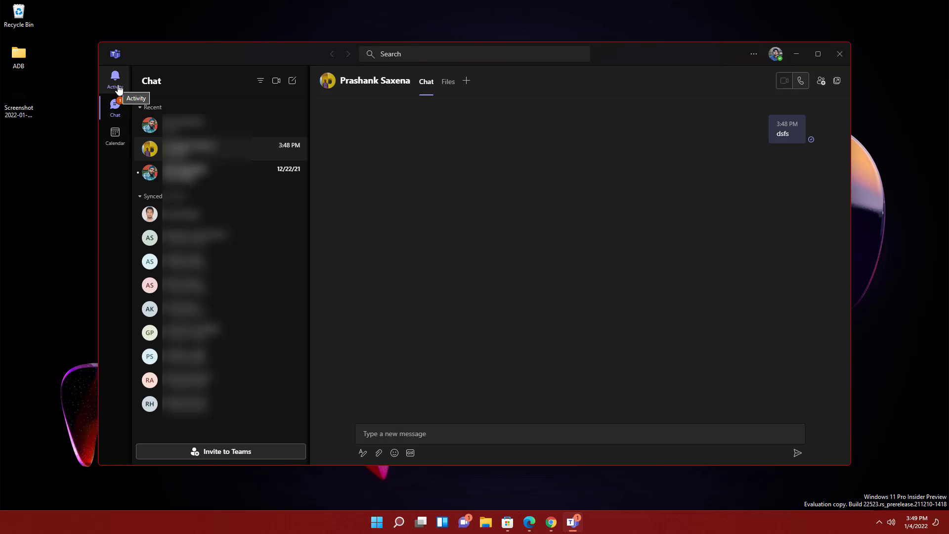
left_click(119, 88)
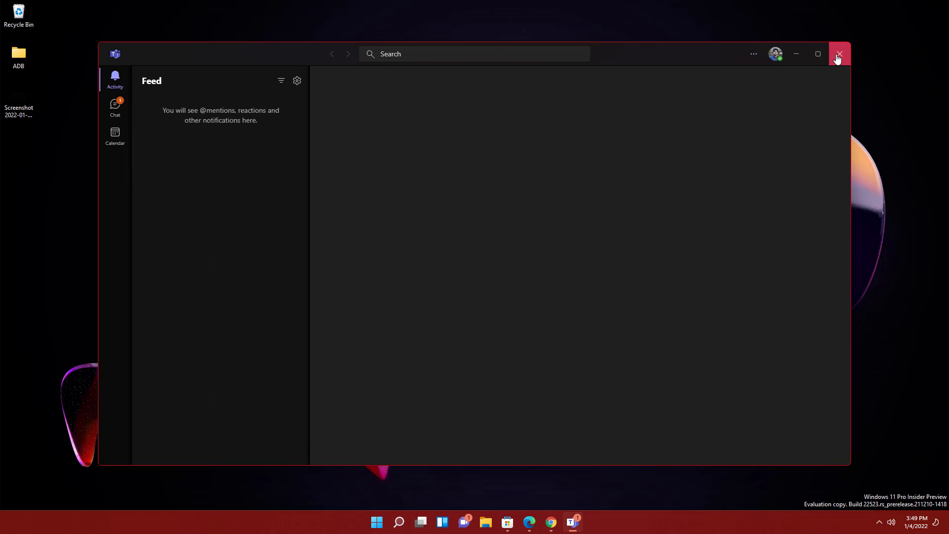
left_click(839, 54)
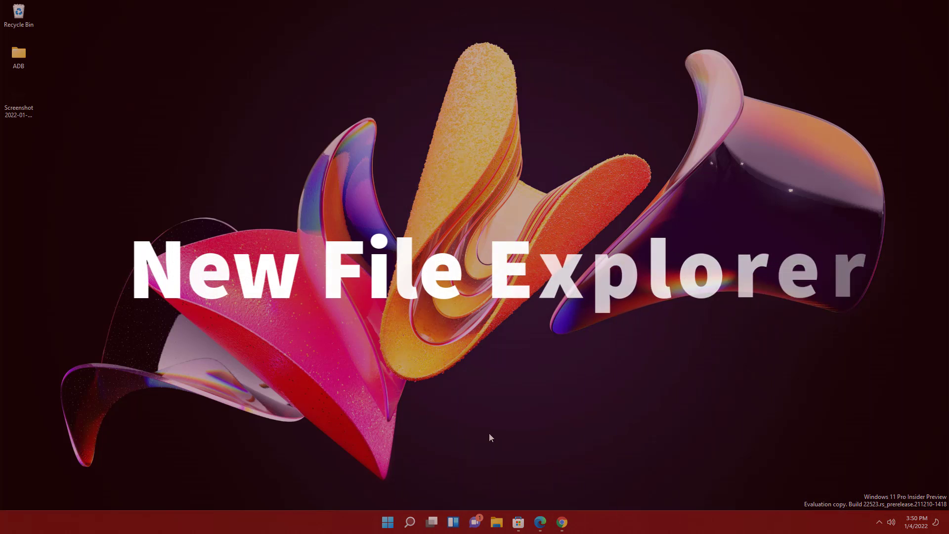
- Open File Explorer, examine its sorting and view options, and look inside Local Disk (C:)
left_click(496, 522)
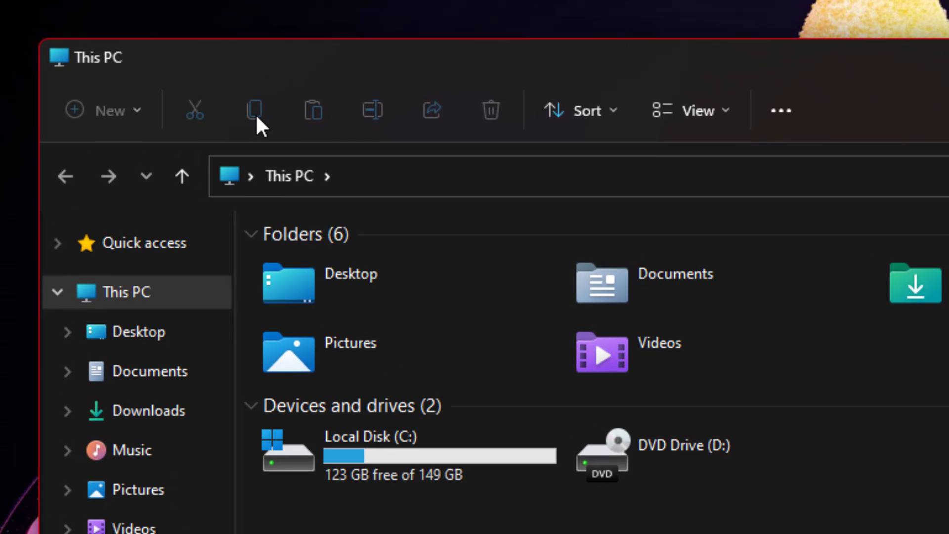
left_click(612, 111)
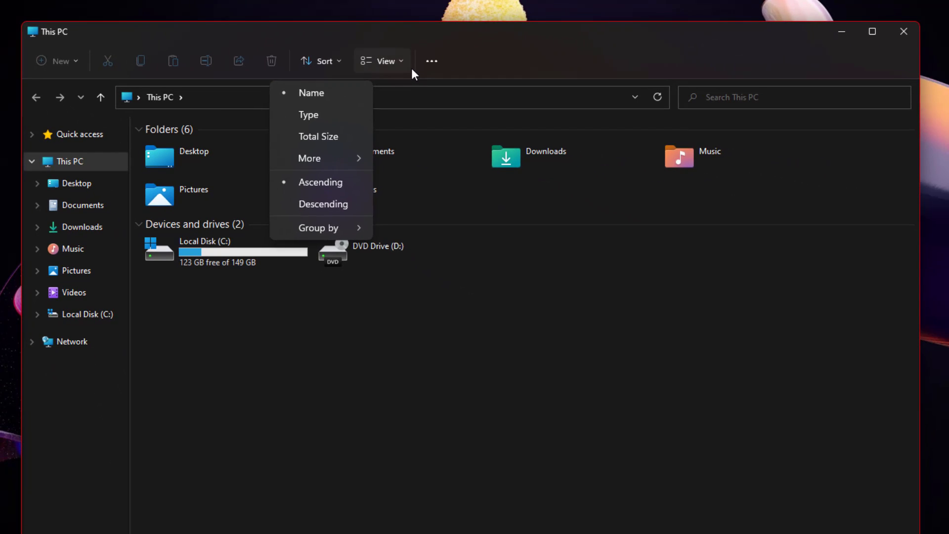
left_click(634, 113)
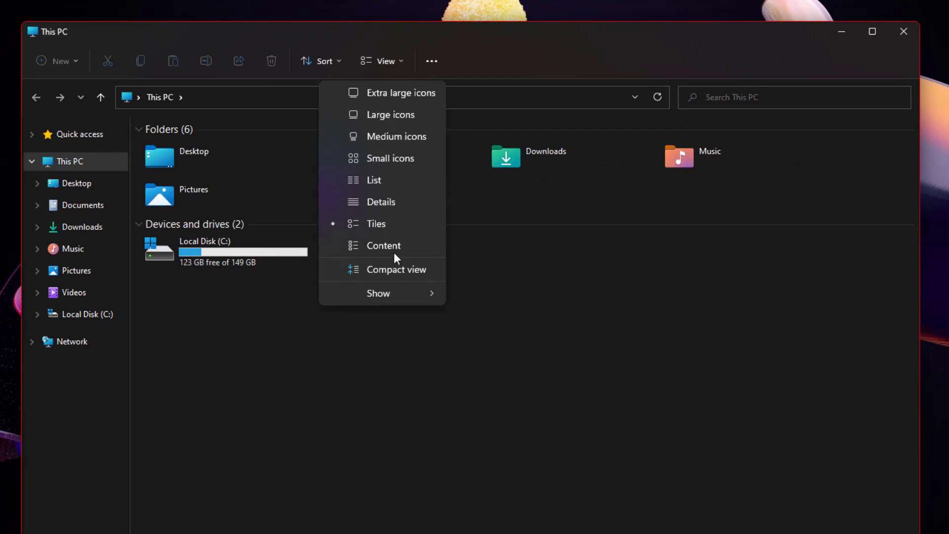
left_click(280, 304)
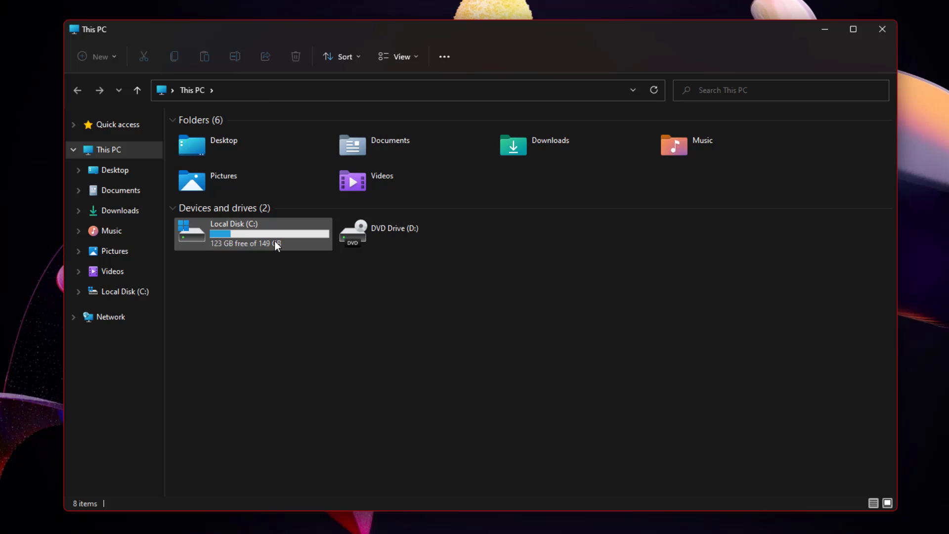
double_click(257, 251)
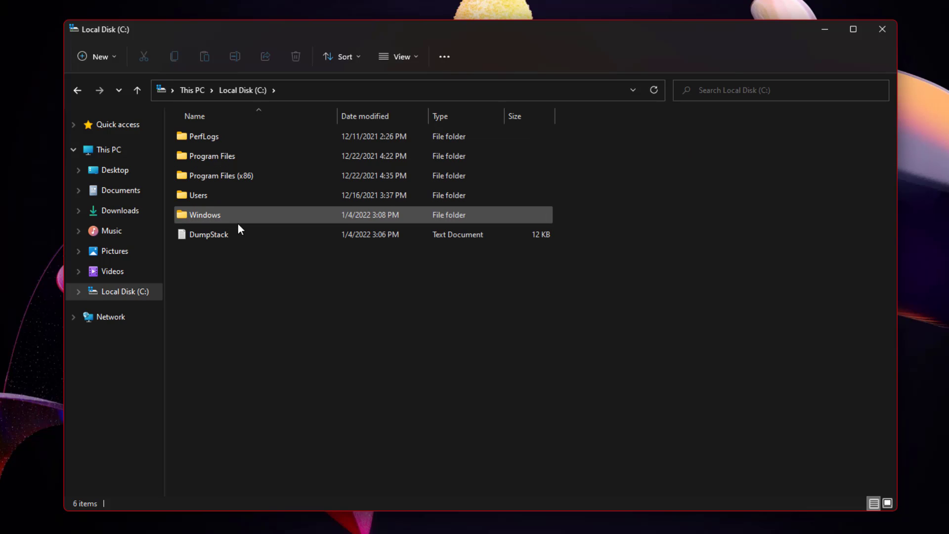
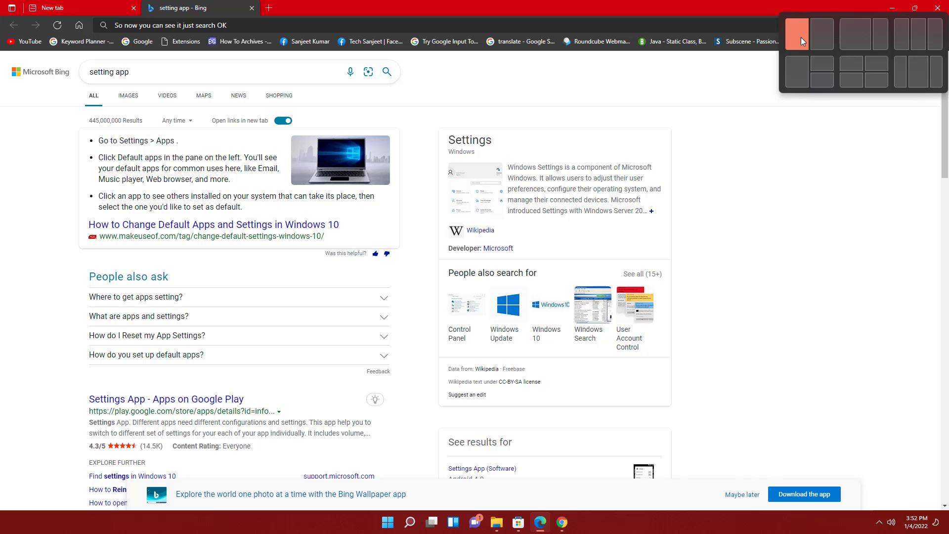
- Snap the Edge window to the left half of the screen and Microsoft Store to the right half
left_click(800, 37)
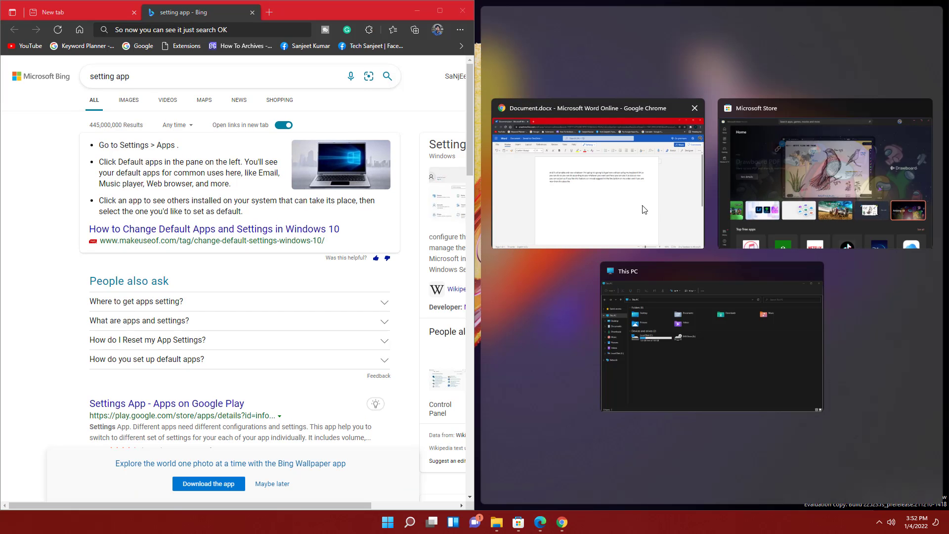
left_click(777, 183)
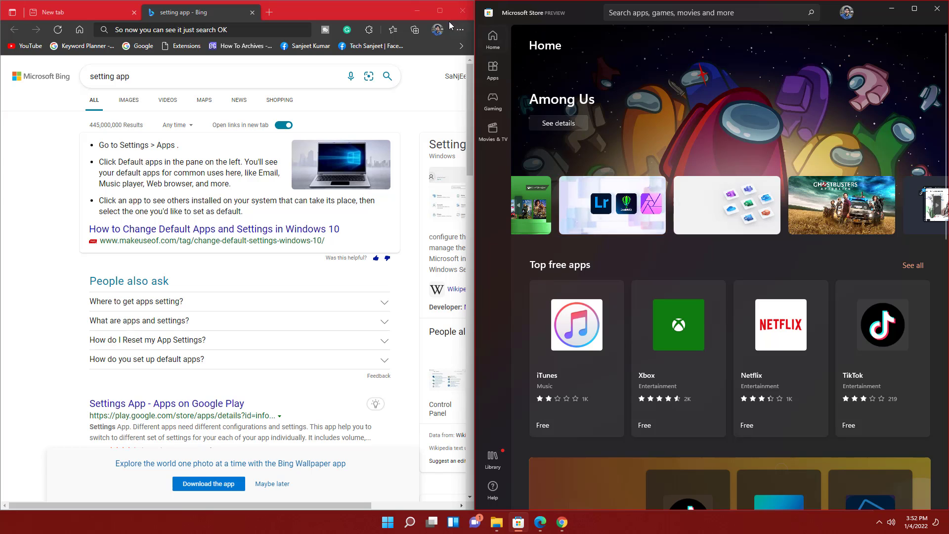
- Arrange four windows in quarters: This PC upper left, Word document upper right, Microsoft Store lower left, Edge lower right
mouse_move(443, 15)
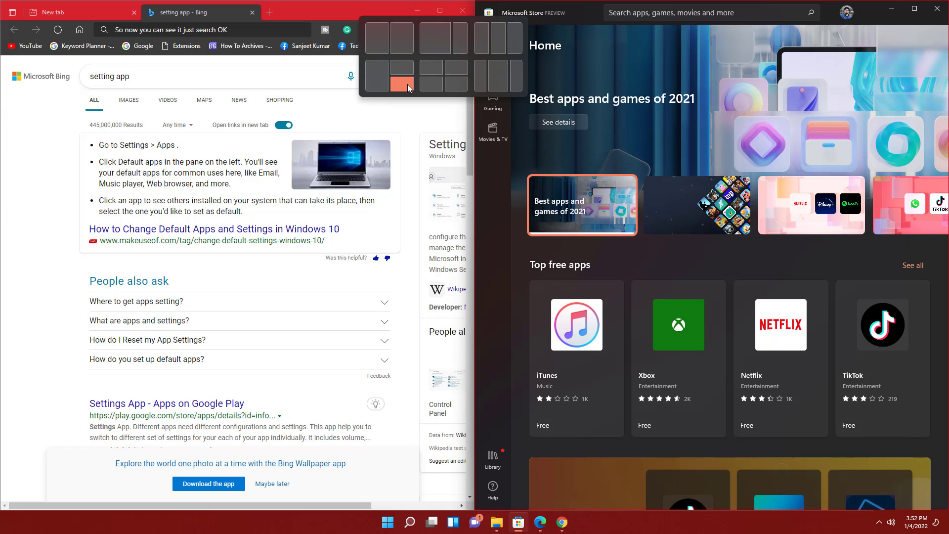
left_click(452, 83)
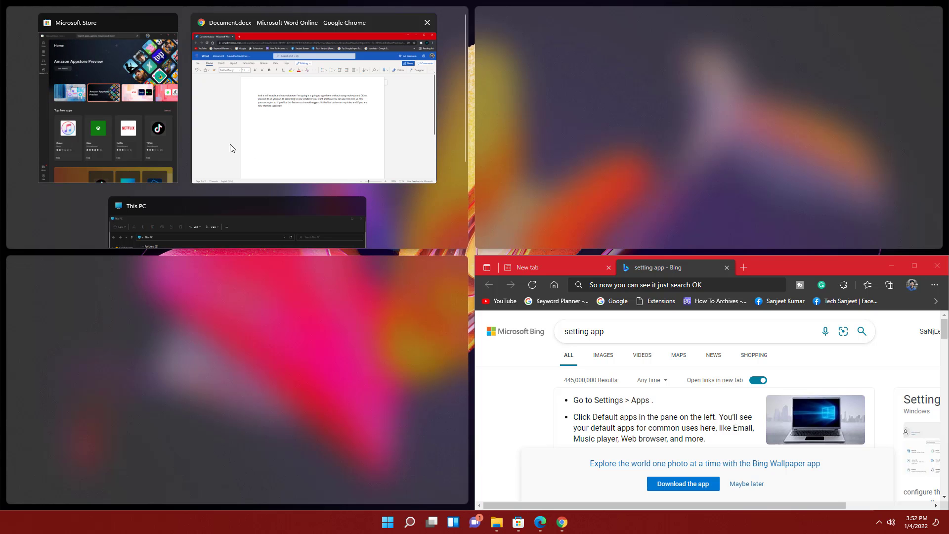
left_click(223, 226)
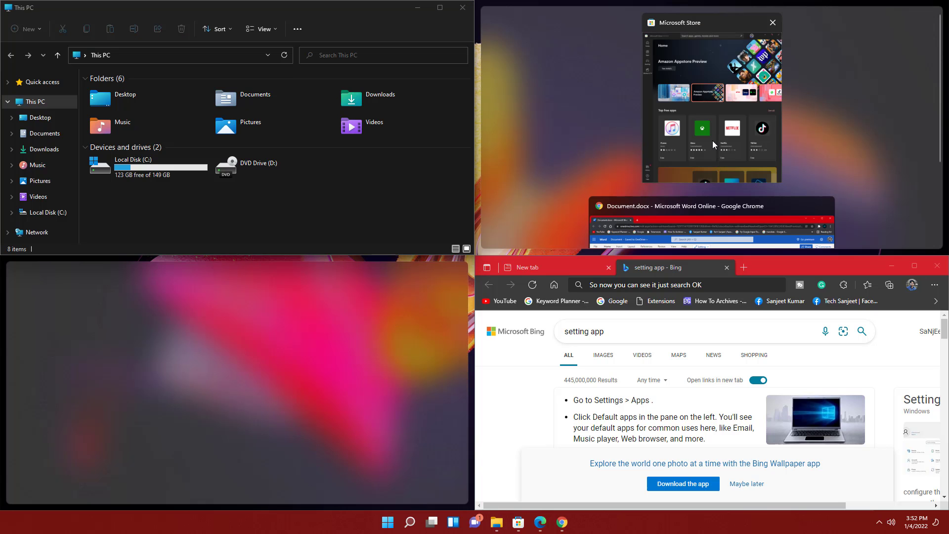
left_click(692, 224)
left_click(253, 407)
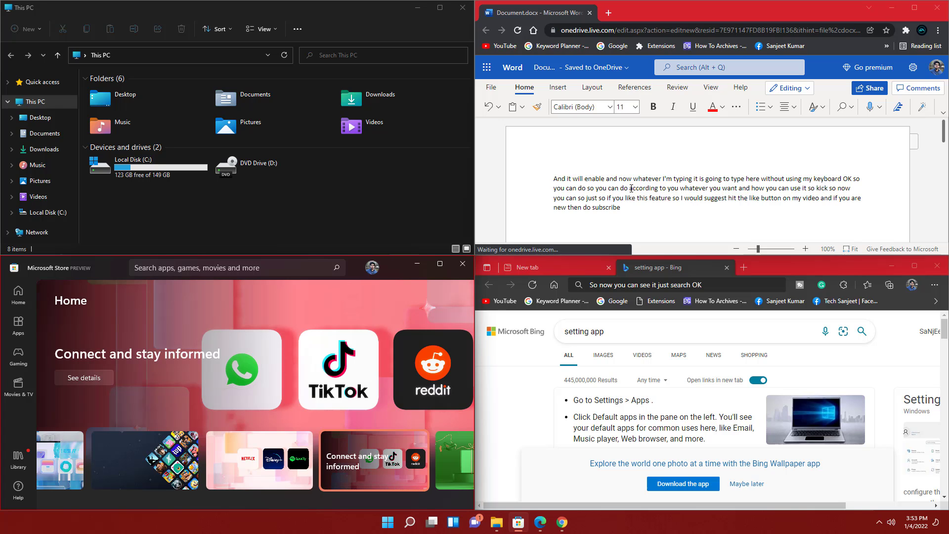
- Show the desktop, preview Microsoft Store and its snap group from the taskbar, and restore the whole group
key("super+d")
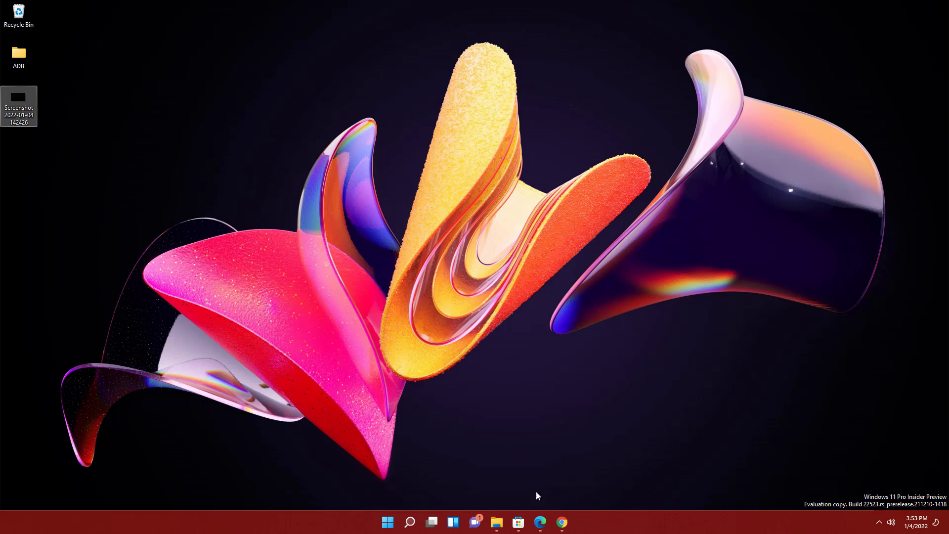
mouse_move(521, 521)
mouse_move(473, 465)
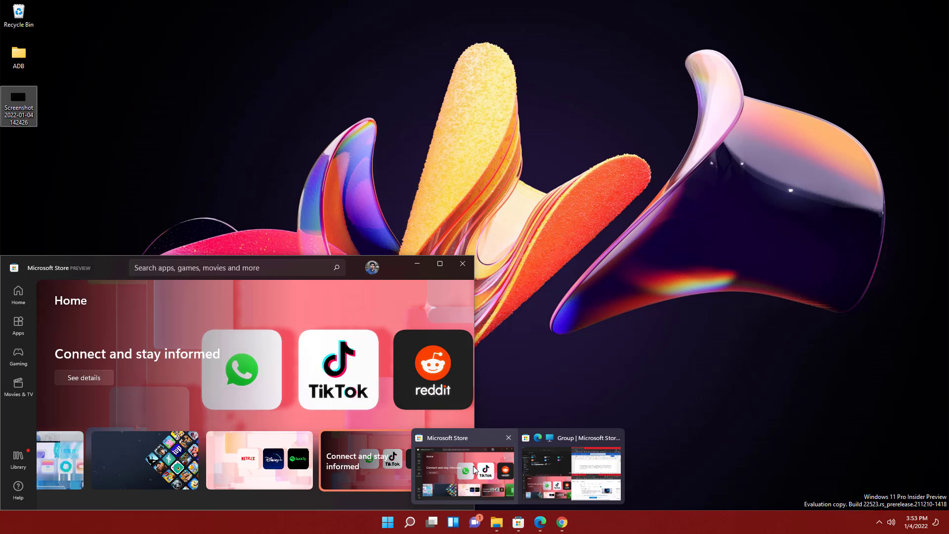
mouse_move(565, 466)
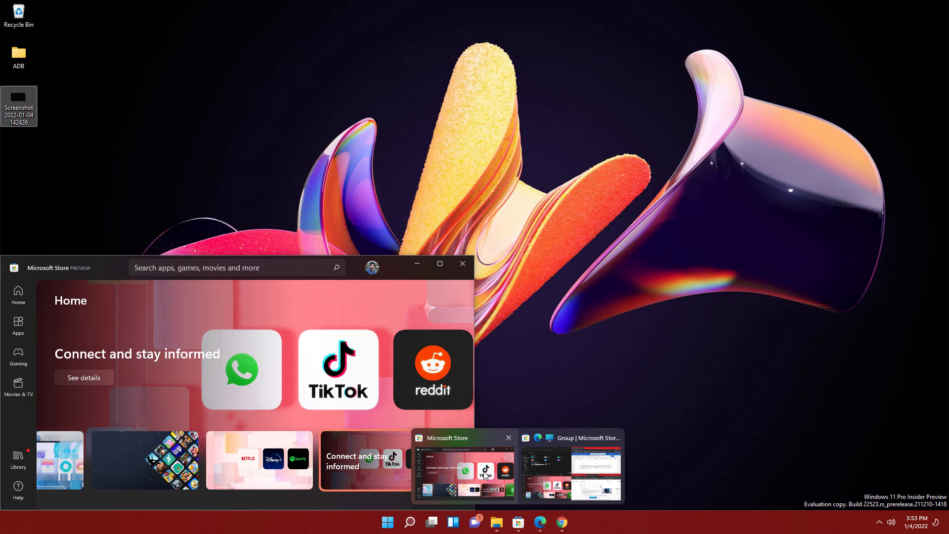
left_click(464, 469)
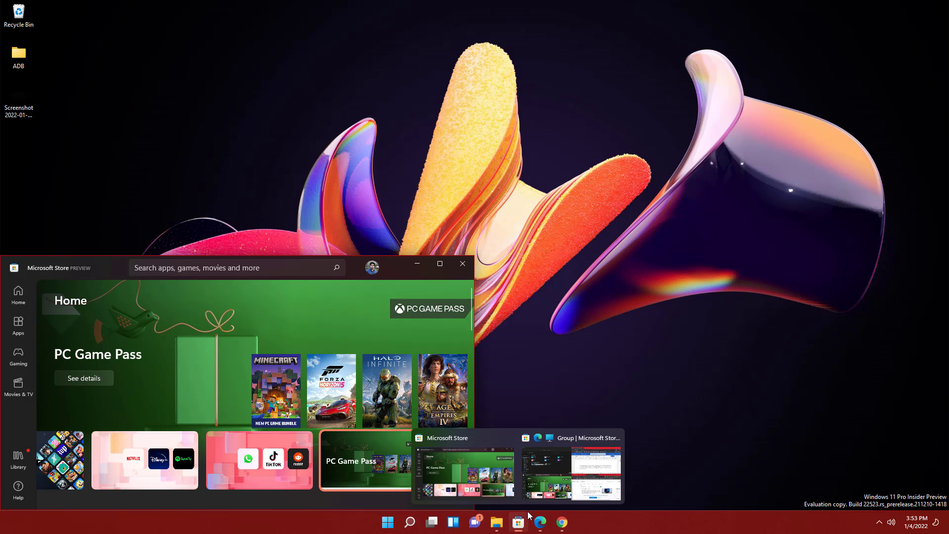
mouse_move(556, 466)
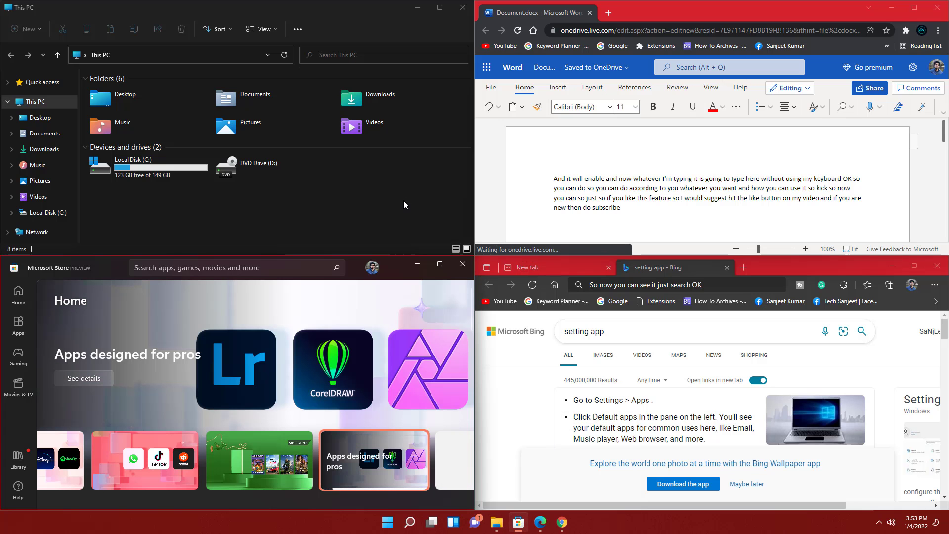
- Postpone the Bing Wallpaper app offer on the search results page in the snapped Edge window
scroll(648, 403, "down", 1)
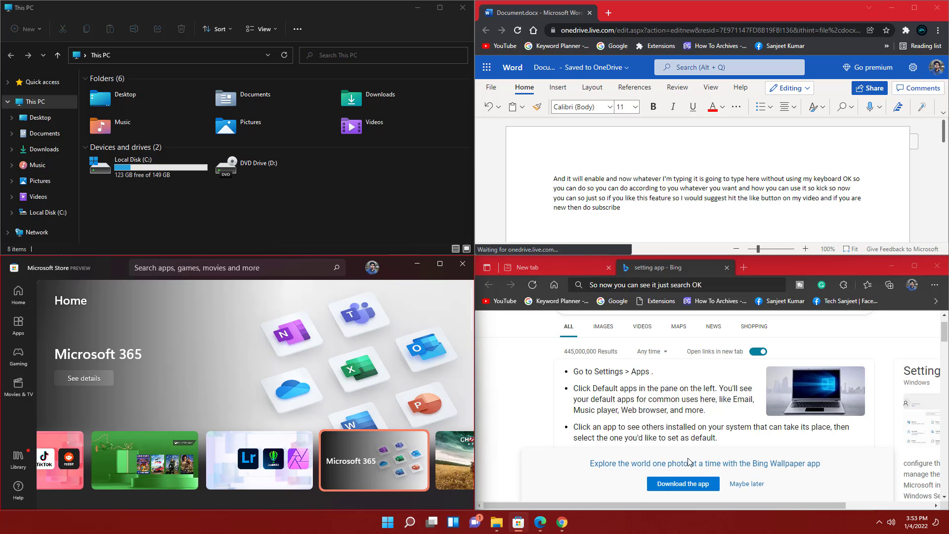
left_click(746, 483)
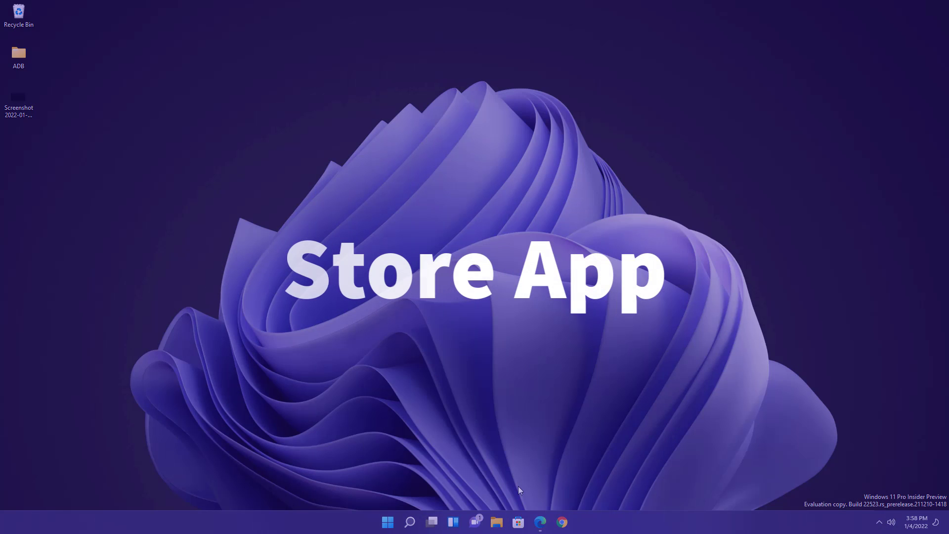
- Open Microsoft Store and look through its Apps section, the Xbox app's page, and the Movies & TV section
left_click(517, 522)
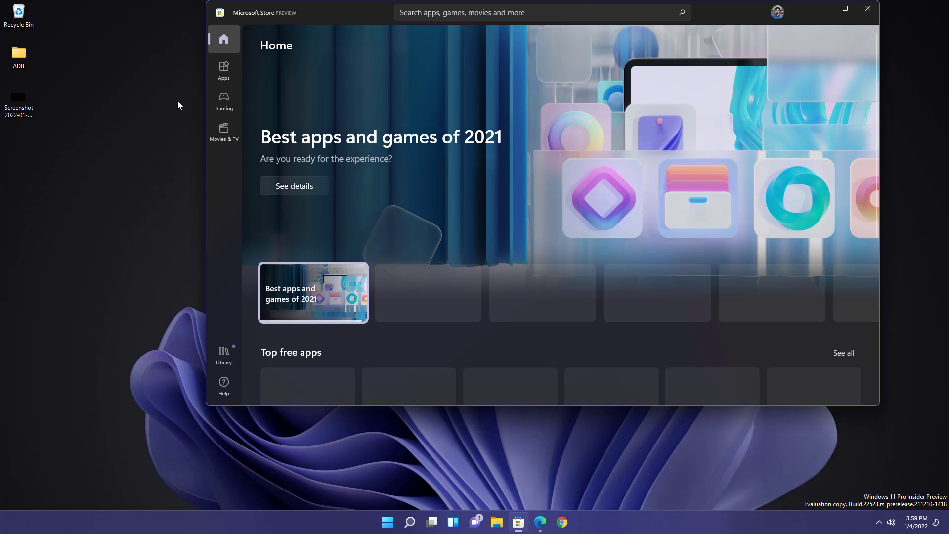
left_click(224, 69)
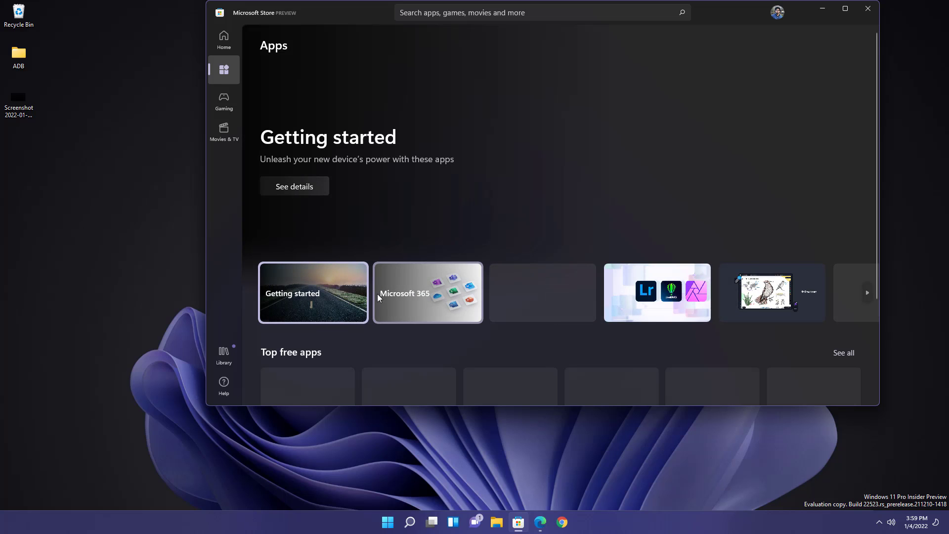
scroll(445, 286, "down", 3)
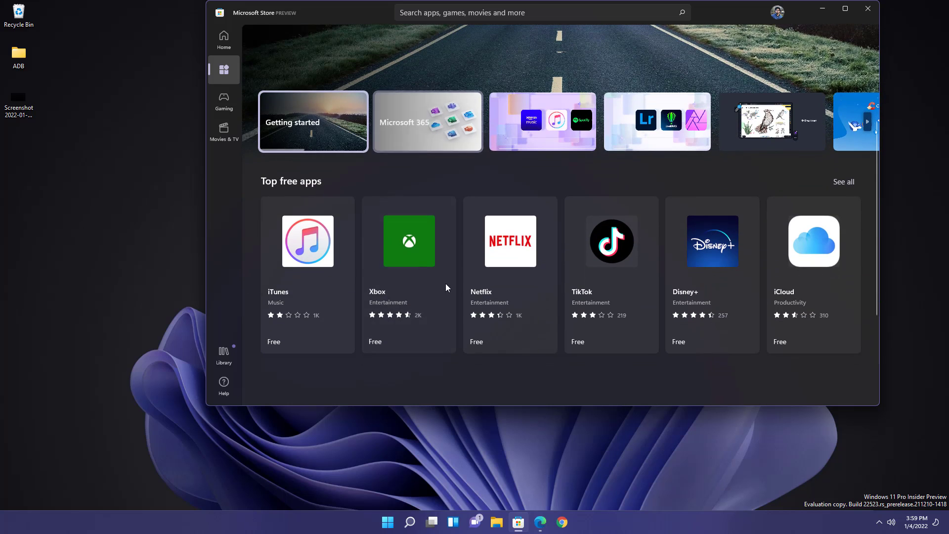
left_click(417, 255)
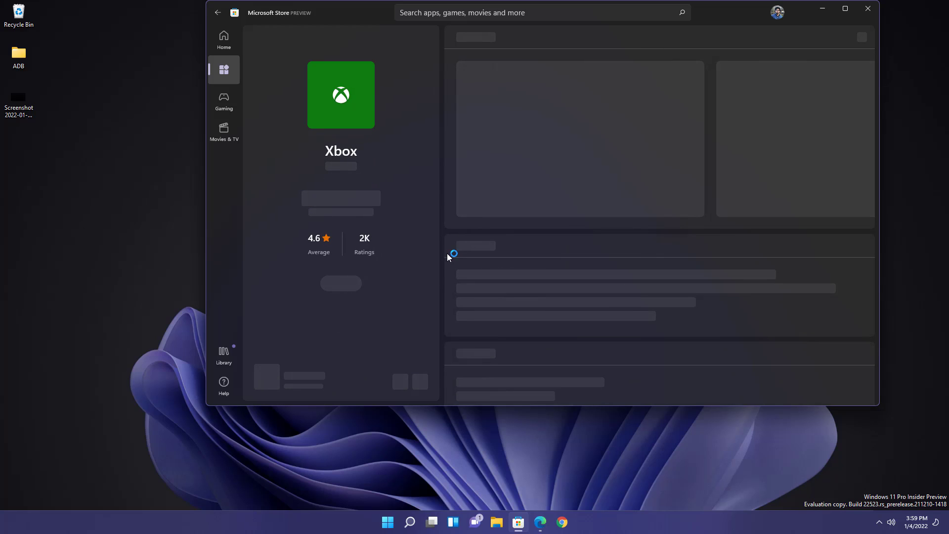
scroll(598, 289, "down", 5)
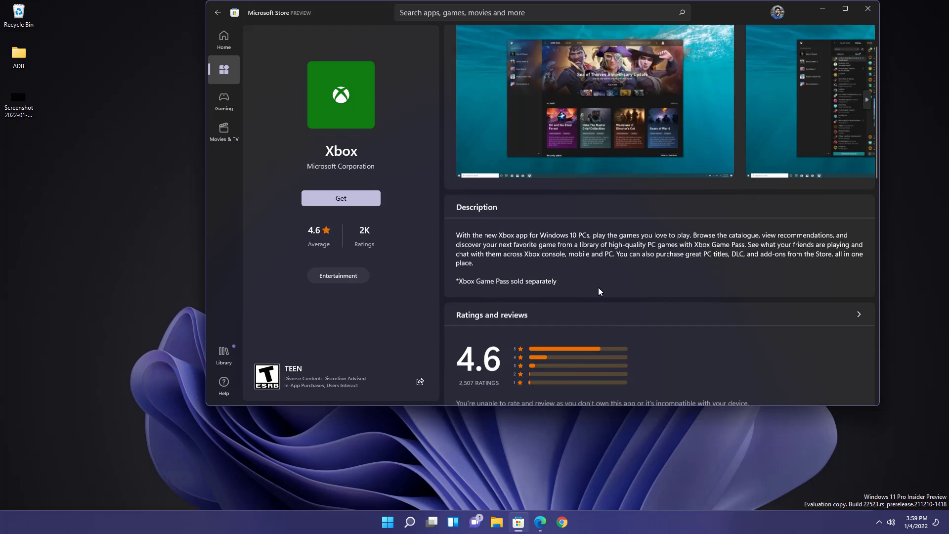
scroll(596, 284, "down", 5)
scroll(494, 266, "up", 15)
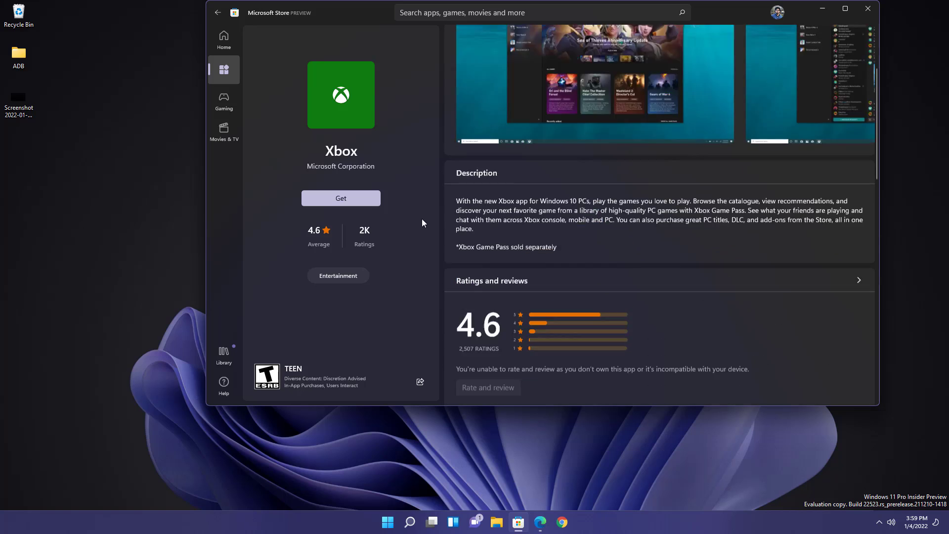
left_click(224, 132)
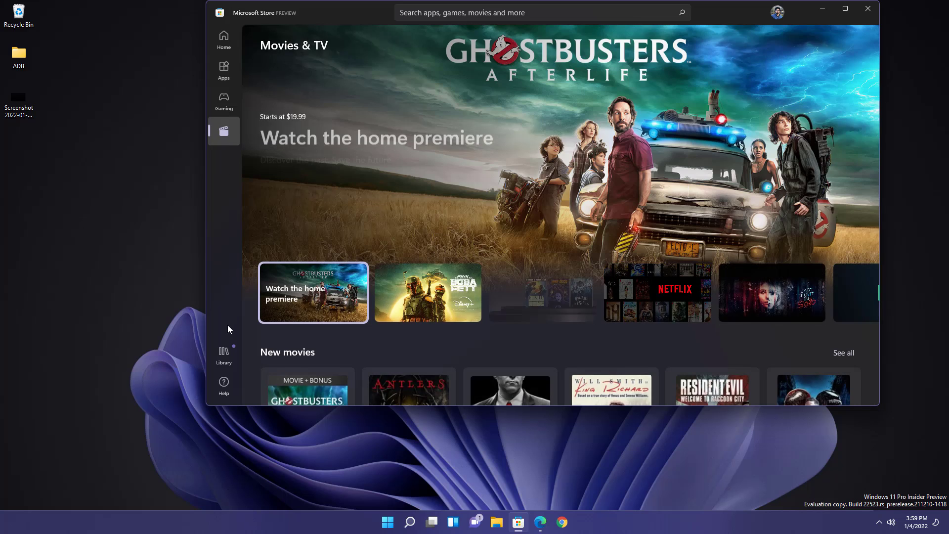
- From the desktop, bring up Windows Search, Quick Settings and Chat one after another using their shortcuts
key("super+d")
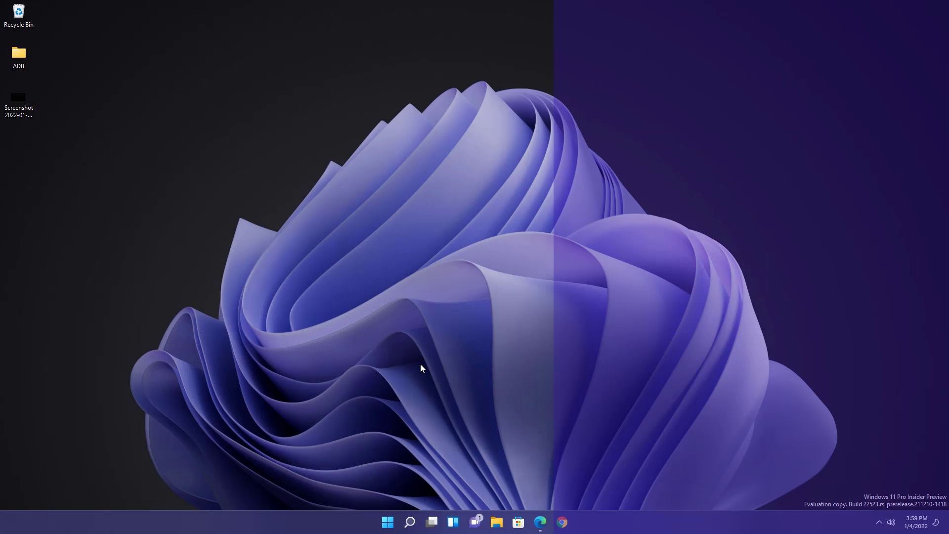
key("super+s")
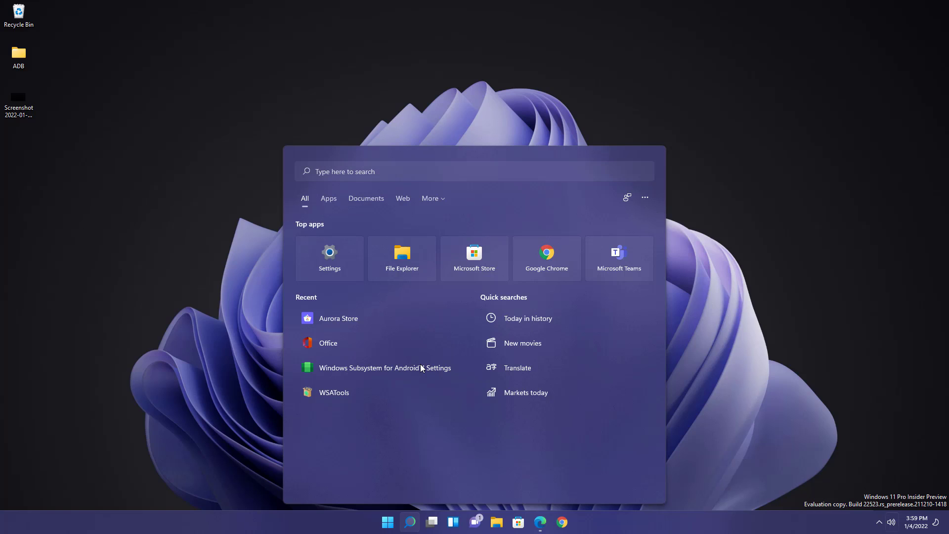
key("super+a")
key("Escape")
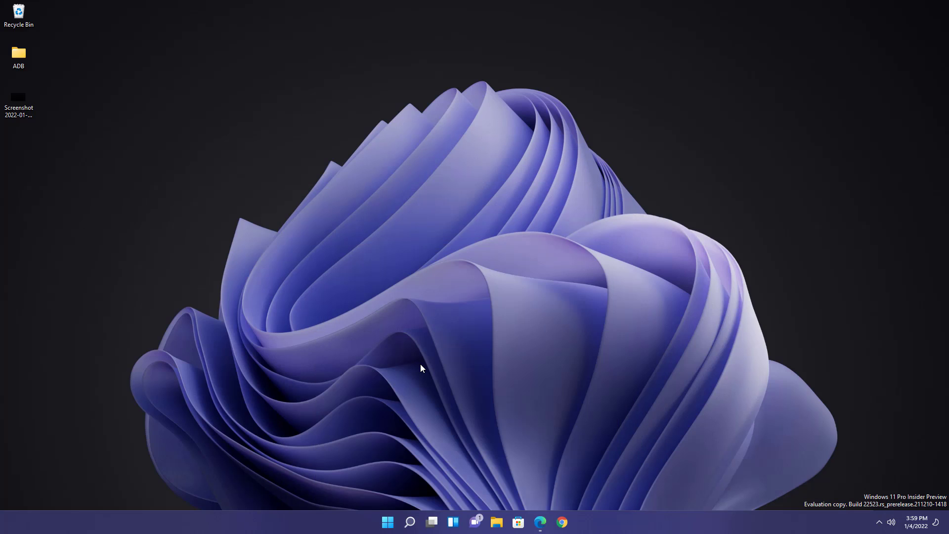
key("super+c")
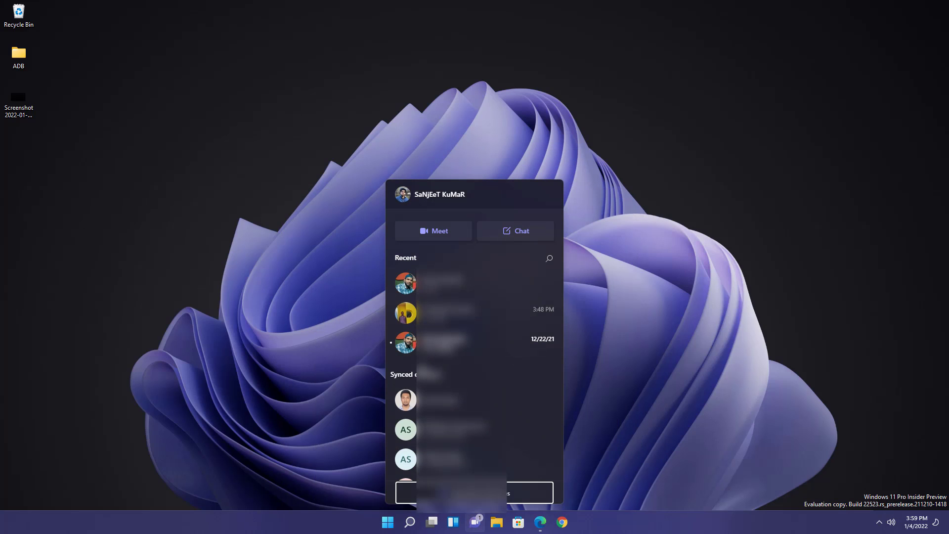
key("super")
- Switch to the Edge window, display its snap layout choices, and return to the desktop
key("alt+Tab")
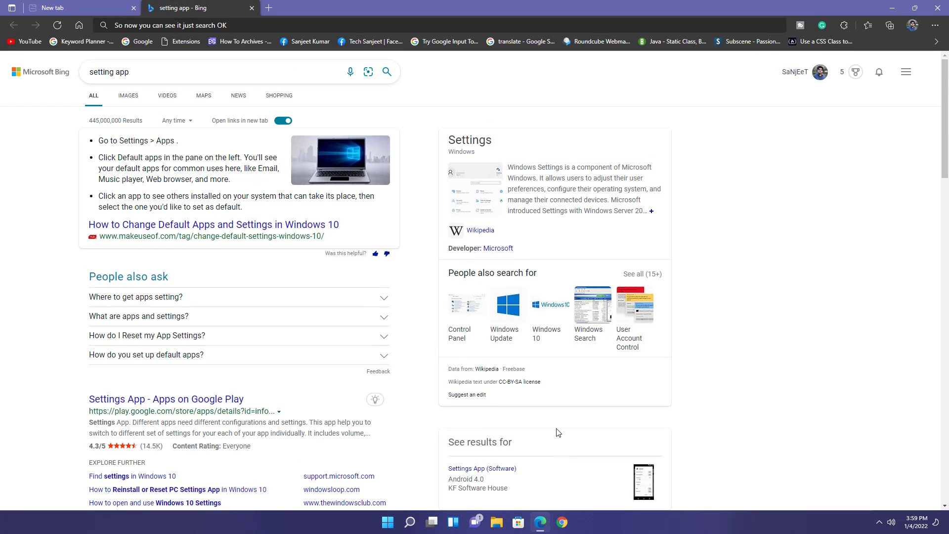
key("super+z")
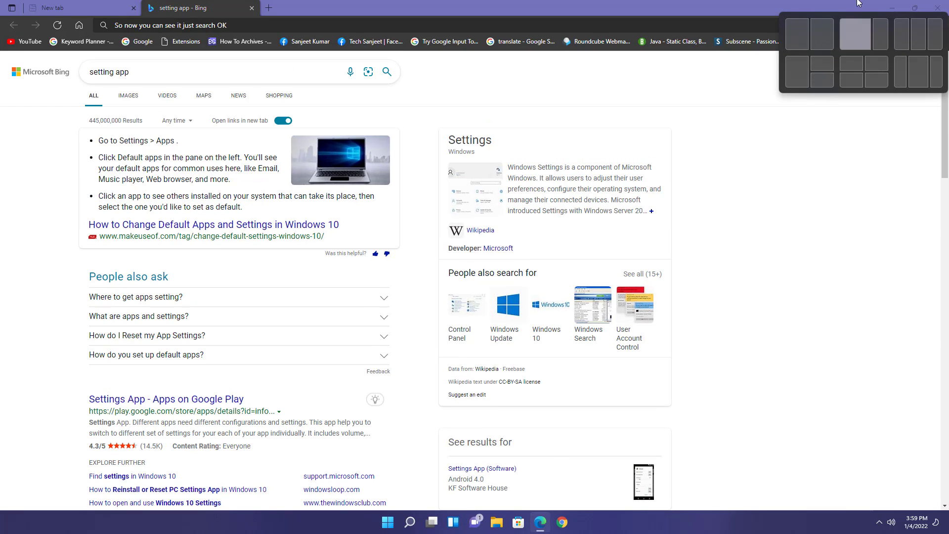
key("super+d")
- Open the widgets board over the desktop and lock the computer
key("super+w")
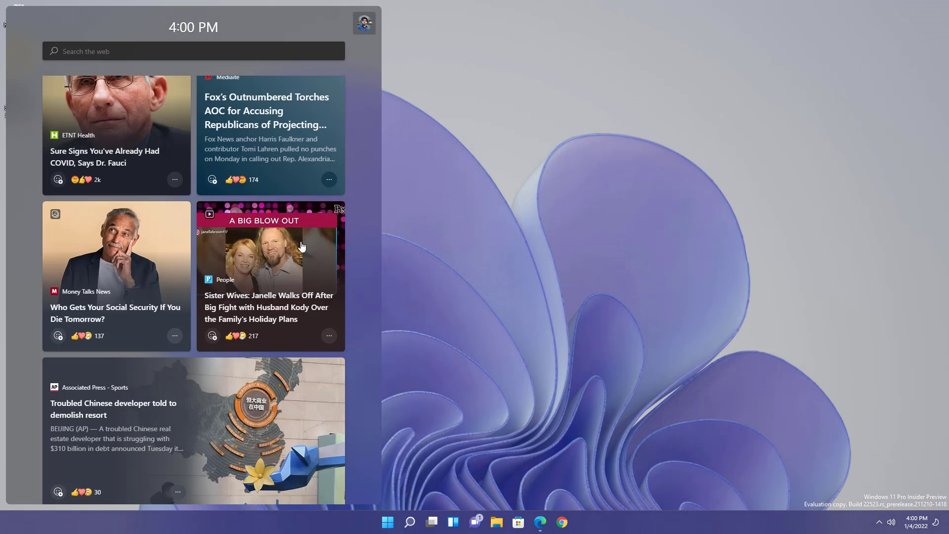
key("super+l")
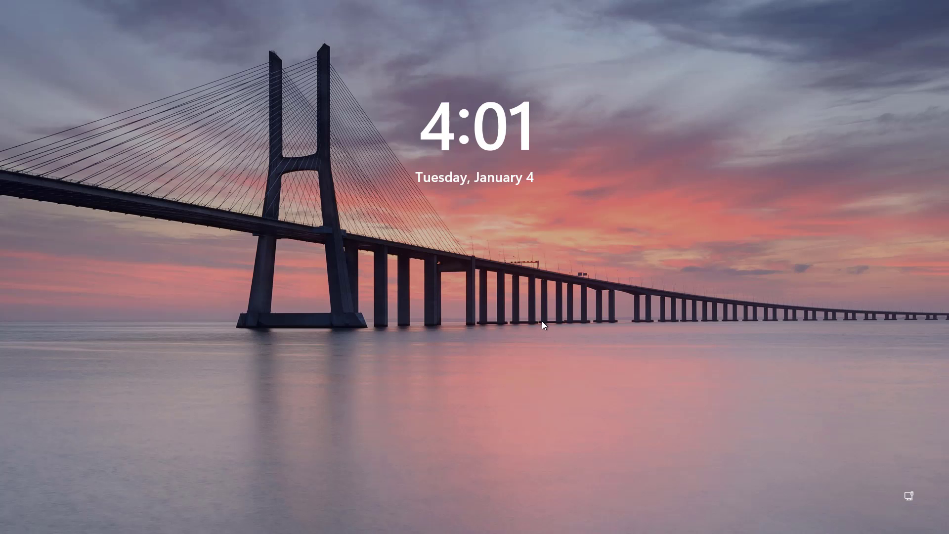